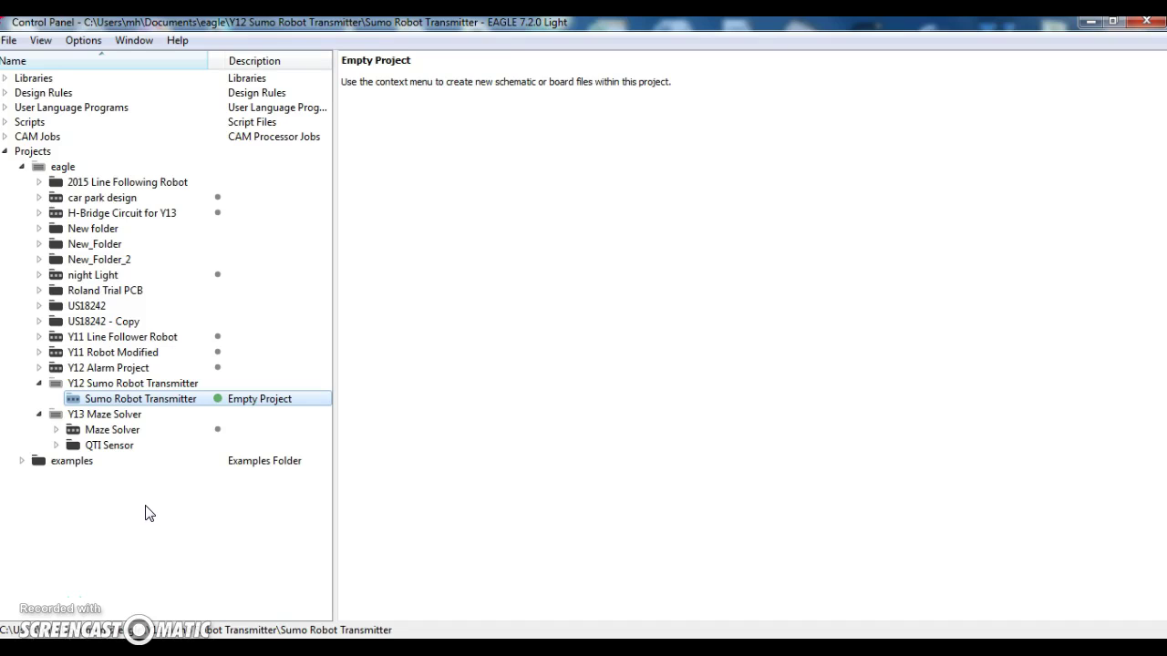
Expand the QTI Sensor project folders and preview the QTI Sensor Schematic.sch file
{"action": "left_click", "coordinate": [57, 447]}
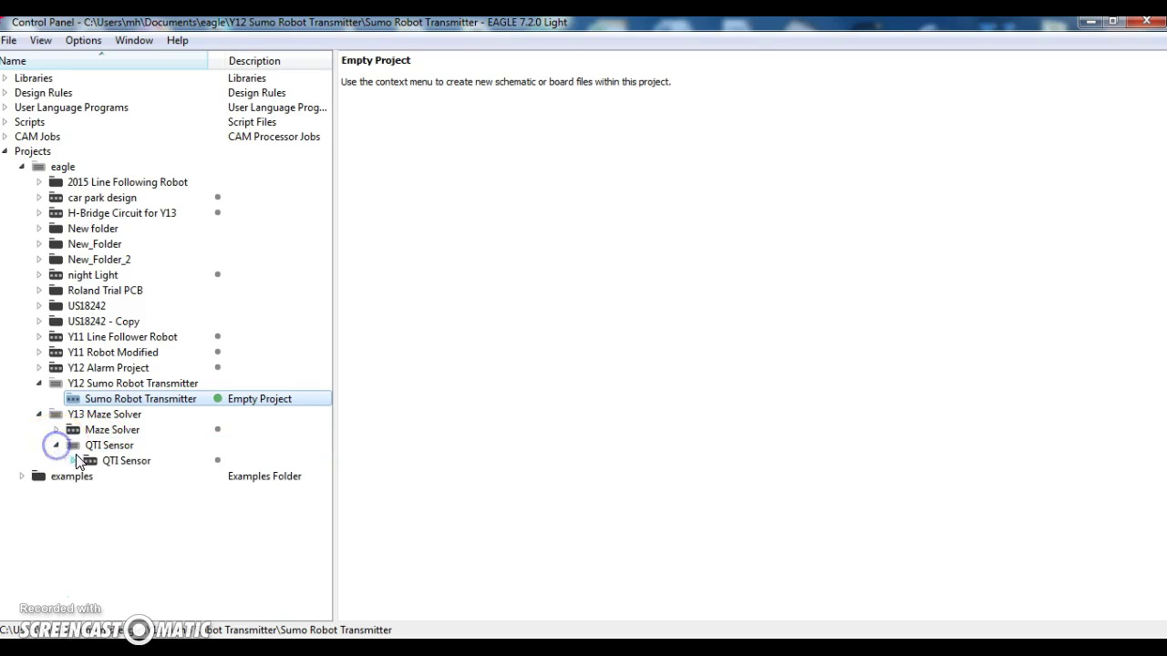
{"action": "left_click", "coordinate": [73, 460]}
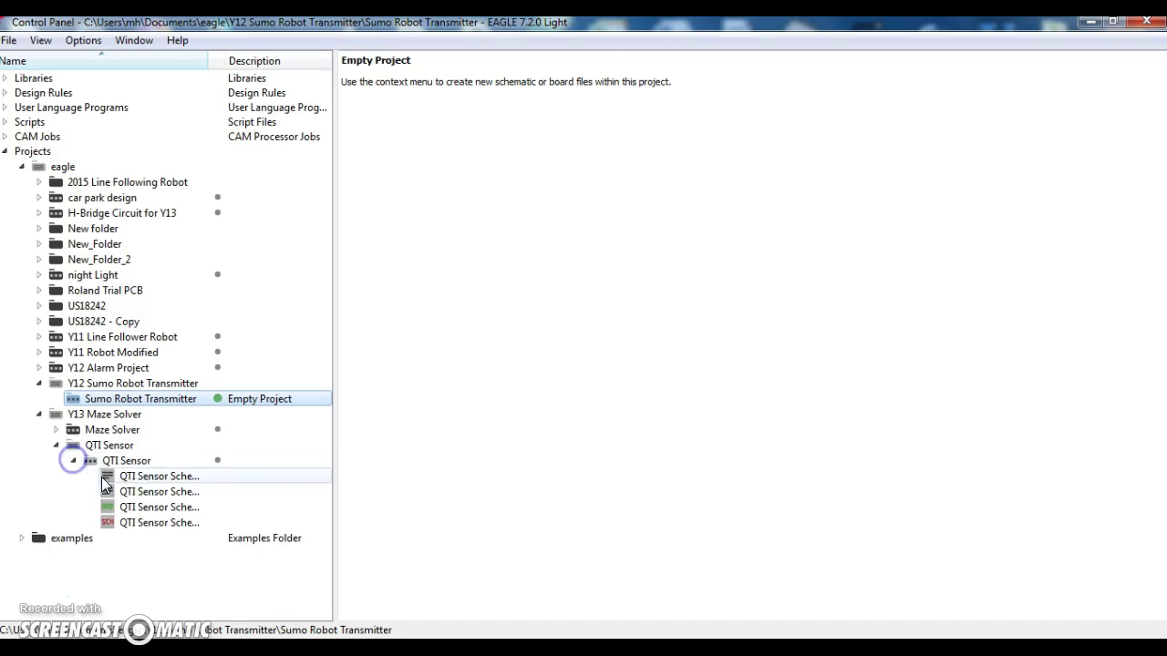
{"action": "left_click", "coordinate": [127, 523]}
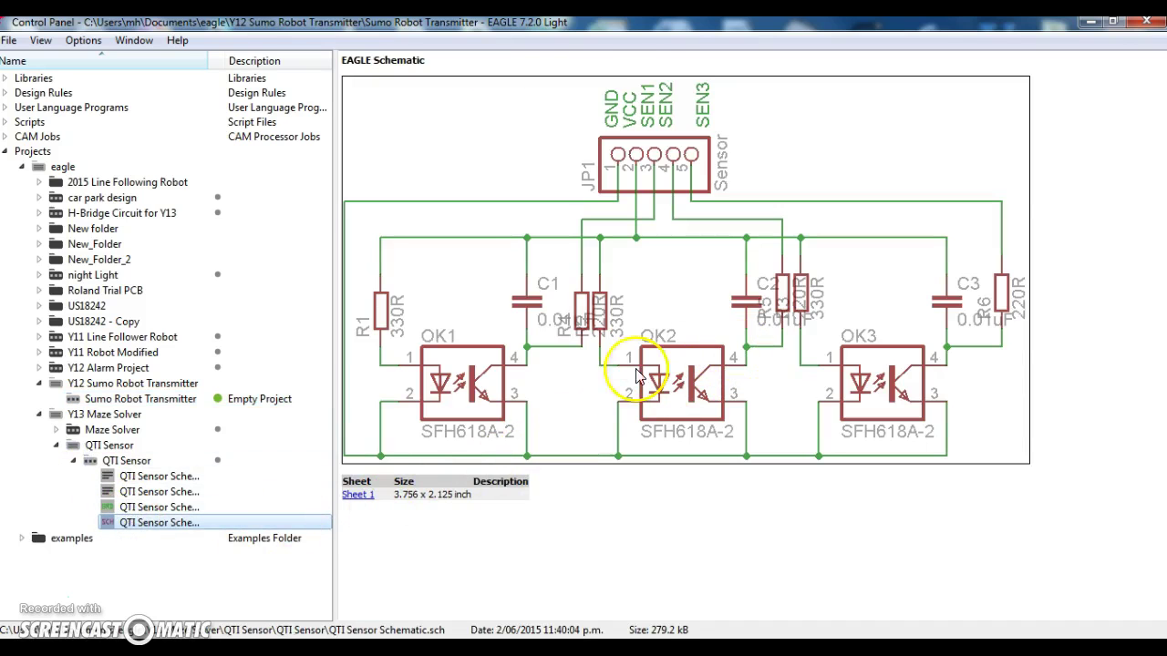
Open QTI Sensor Schematic.brd in the board editor and maximize the window
{"action": "double_click", "coordinate": [144, 509]}
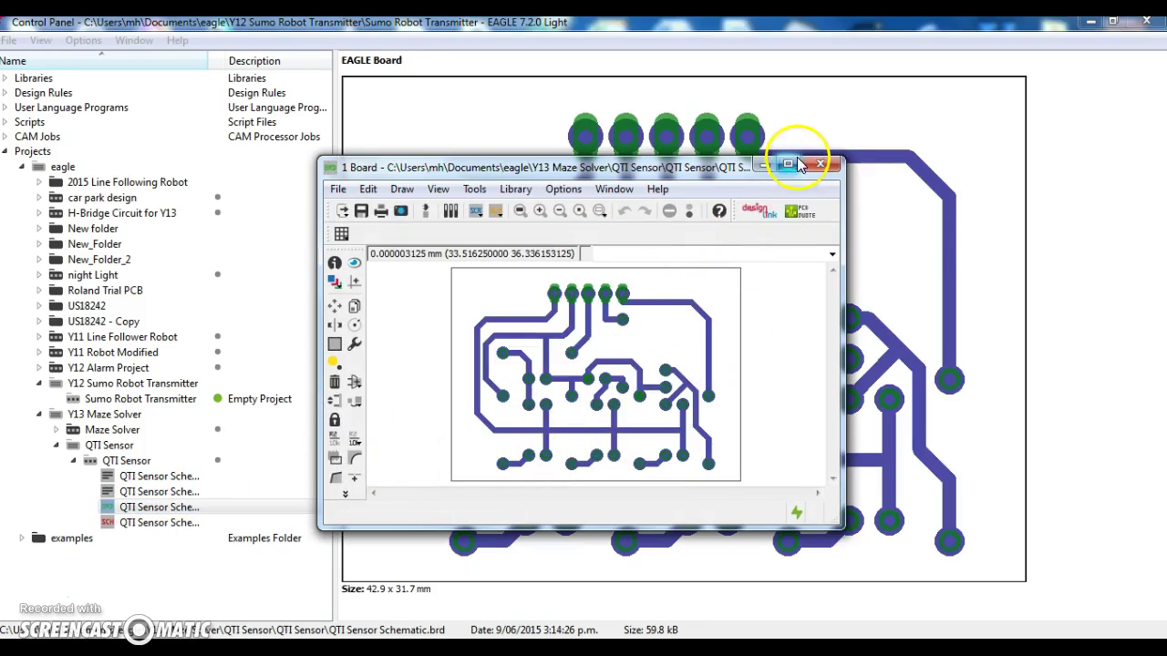
{"action": "left_click", "coordinate": [789, 164]}
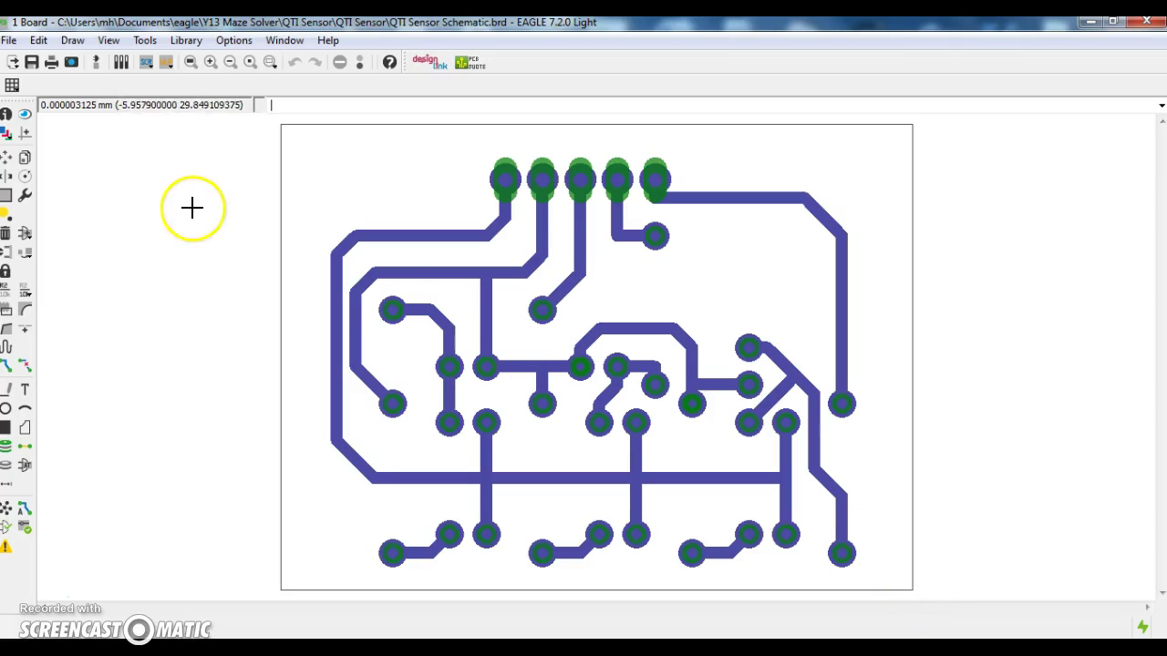
{"action": "left_click", "coordinate": [11, 41]}
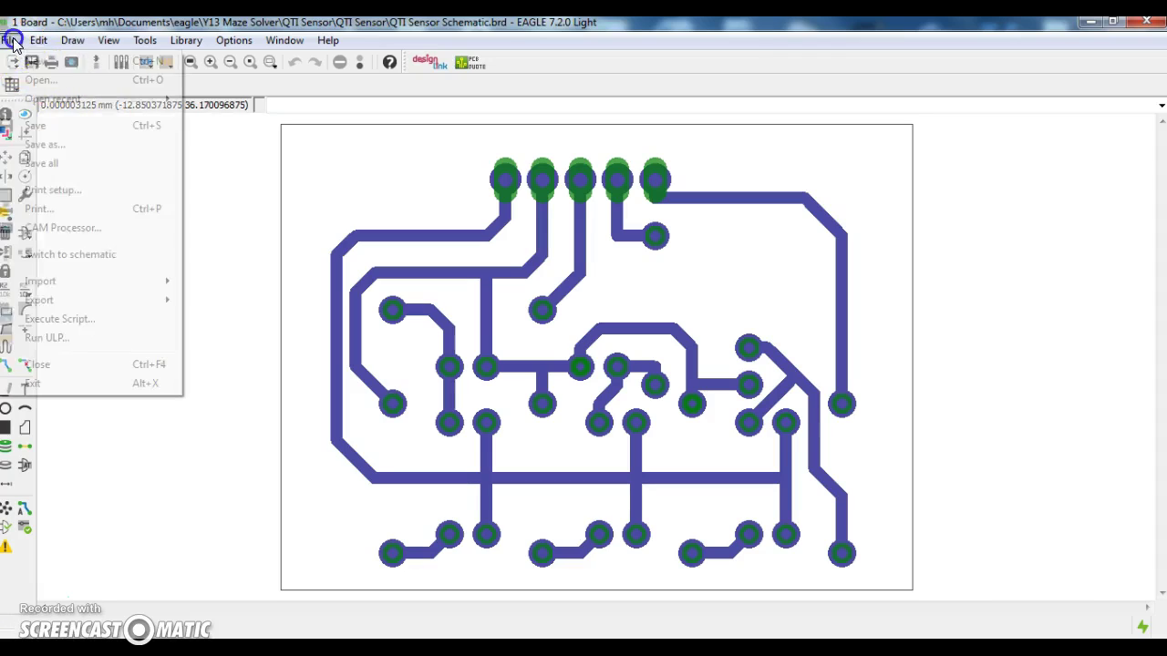
Run pcb-gcode-setup.ulp from the ulp folder with File > Run ULP
{"action": "left_click", "coordinate": [47, 338]}
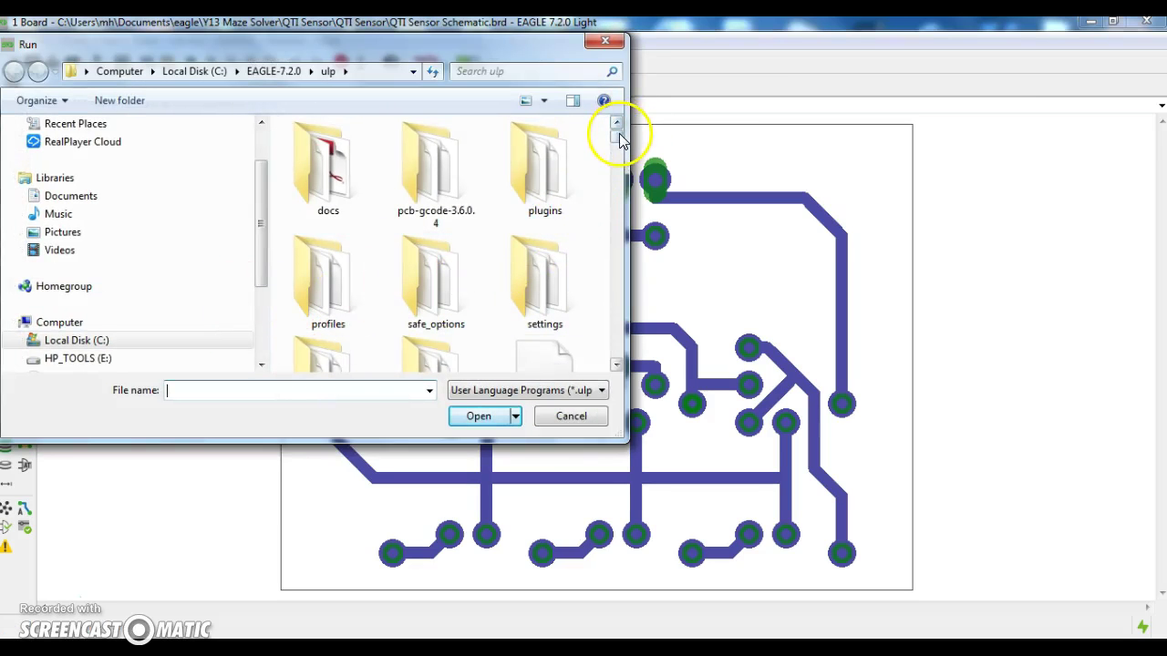
{"action": "left_click_drag", "start_coordinate": [619, 137], "coordinate": [583, 296]}
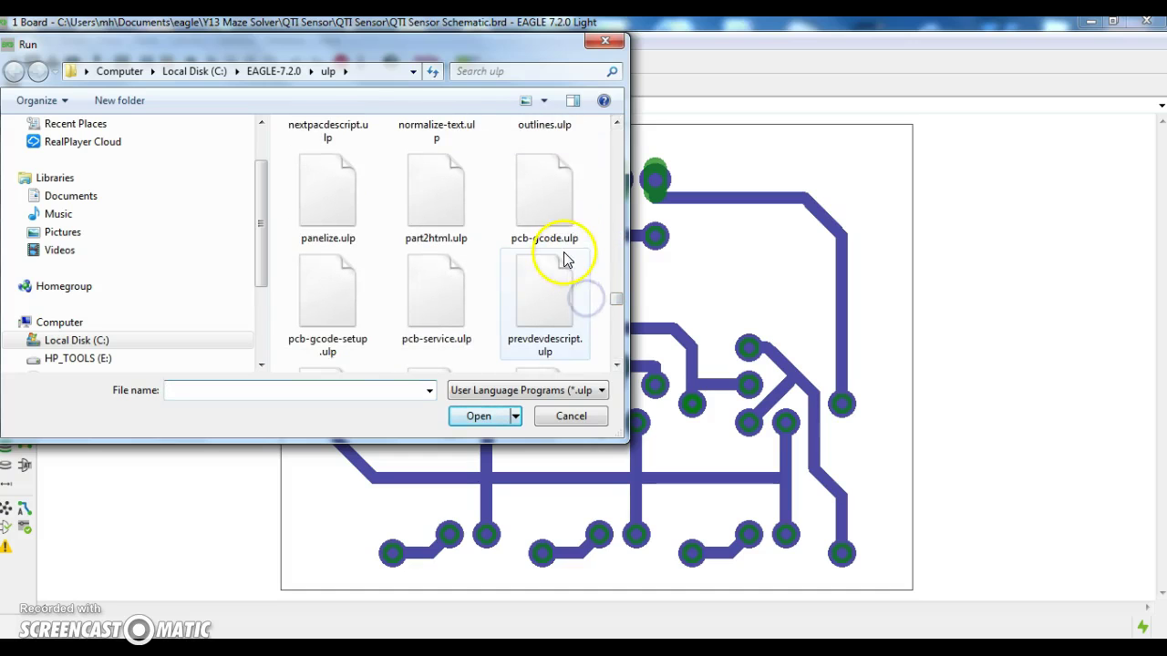
{"action": "left_click", "coordinate": [332, 310]}
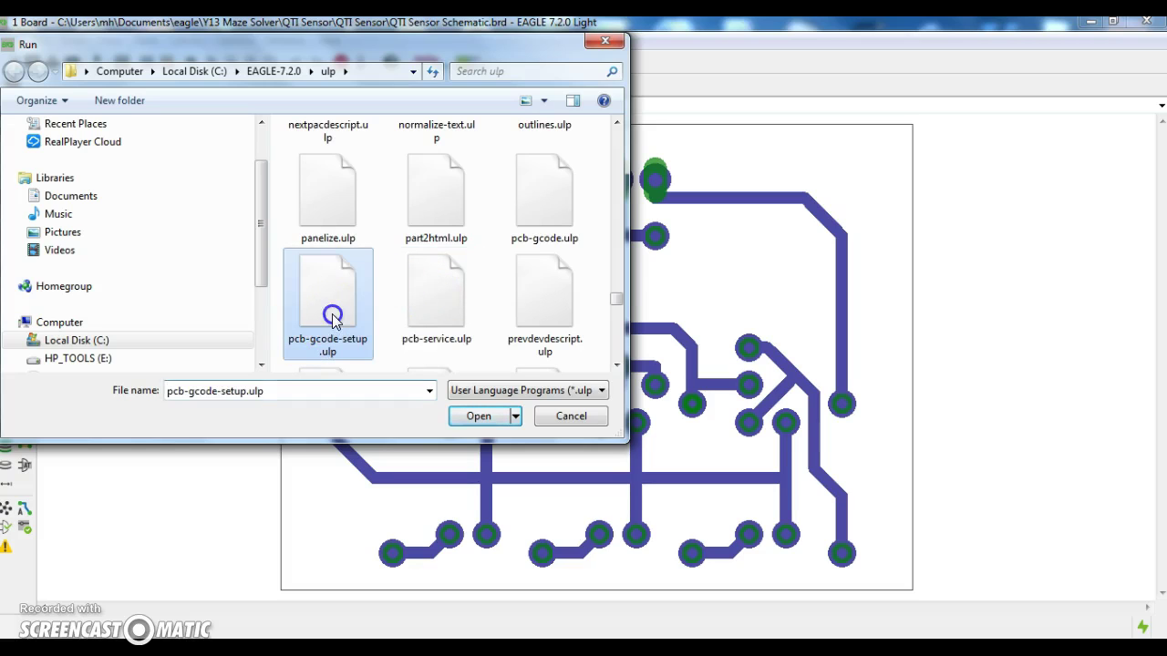
{"action": "left_click", "coordinate": [467, 415]}
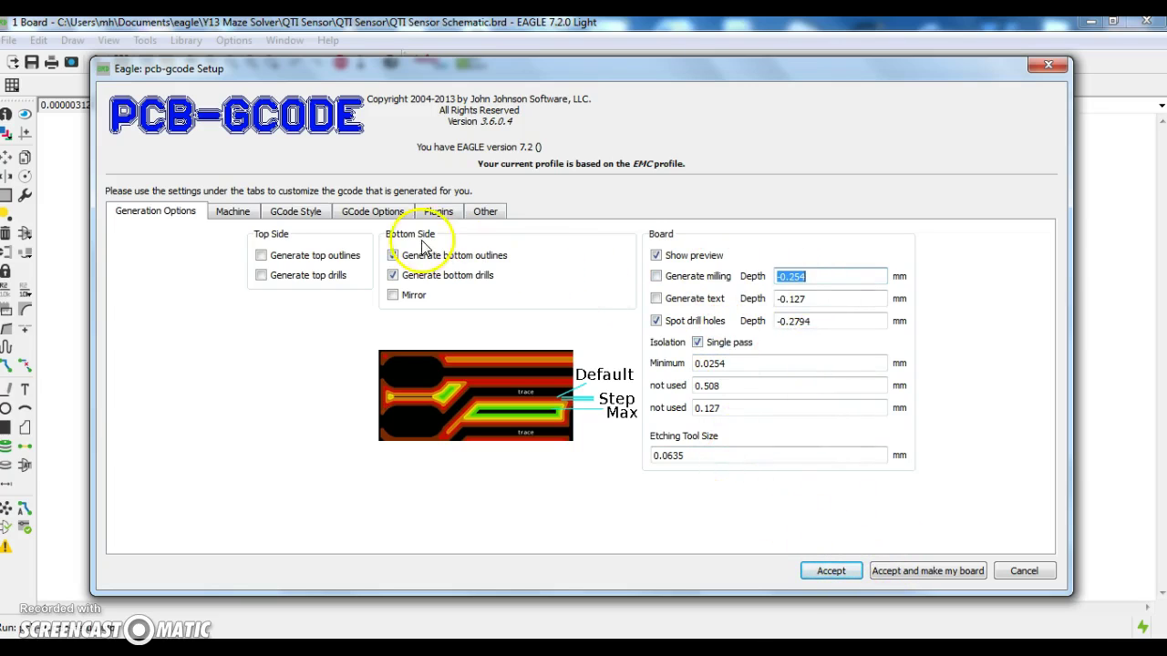
Show the Machine tab: Z High 5 mm, Z Down -0.2 mm, Drill Depth -0.5 mm
{"action": "left_click", "coordinate": [235, 212]}
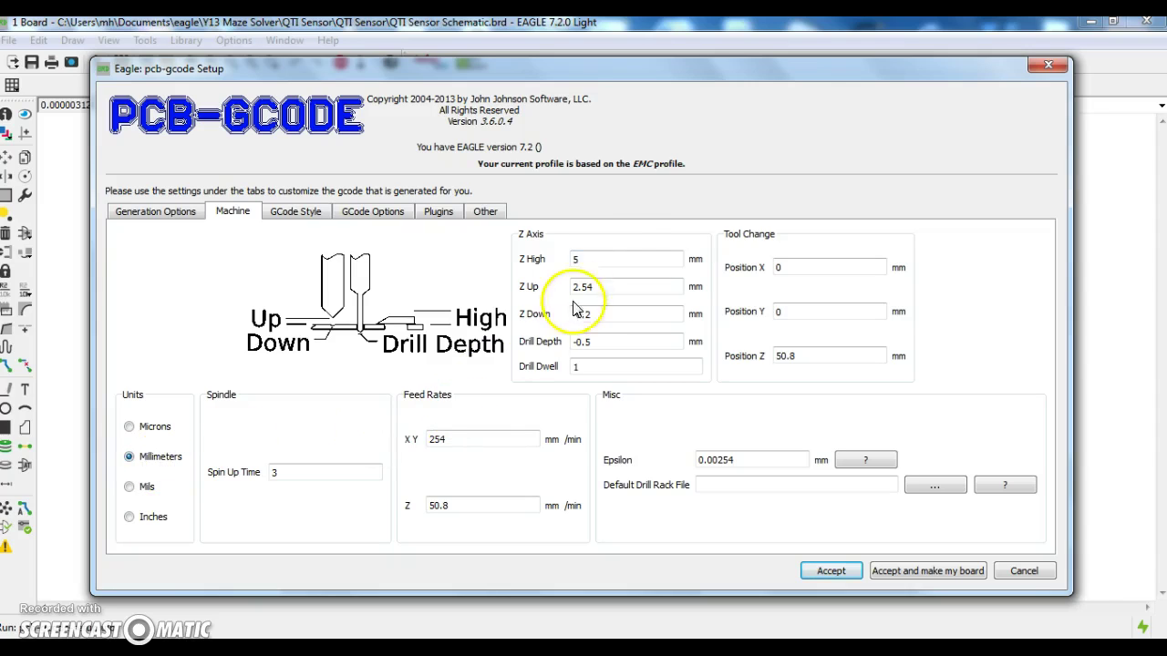
Check the Z High, Z Up, Z Down, Drill Depth, Drill Dwell and tool-change Position Z values, then list the GCode Style profiles
{"action": "left_click", "coordinate": [588, 259]}
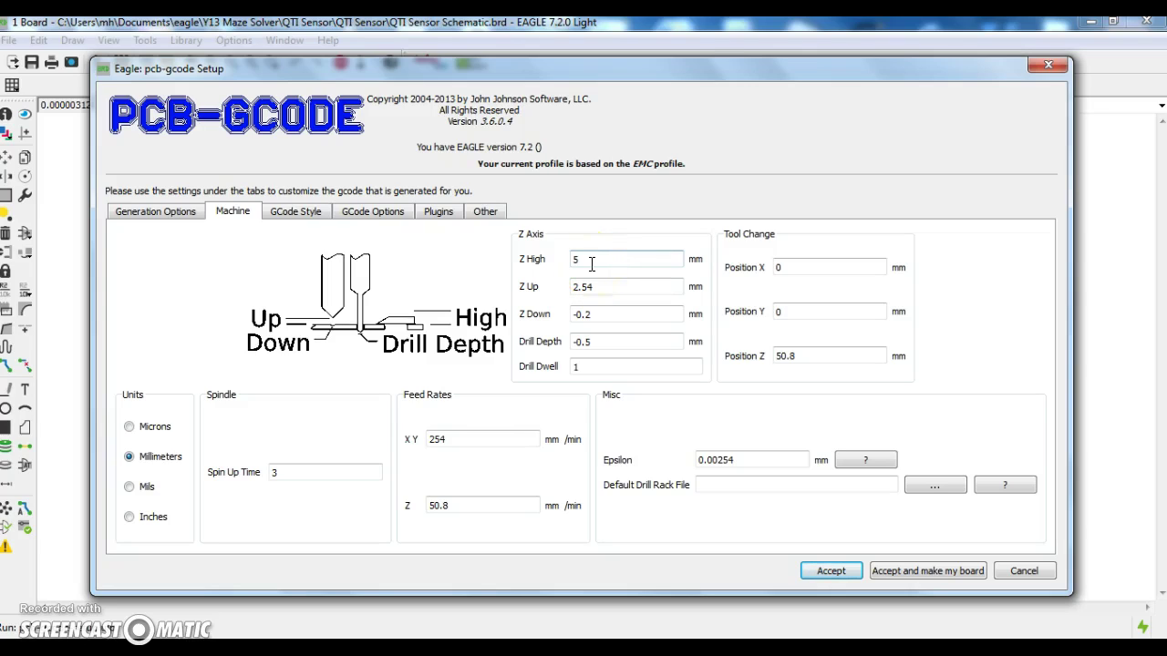
{"action": "left_click", "coordinate": [600, 288]}
{"action": "left_click", "coordinate": [600, 315]}
{"action": "left_click", "coordinate": [598, 344]}
{"action": "left_click", "coordinate": [591, 366]}
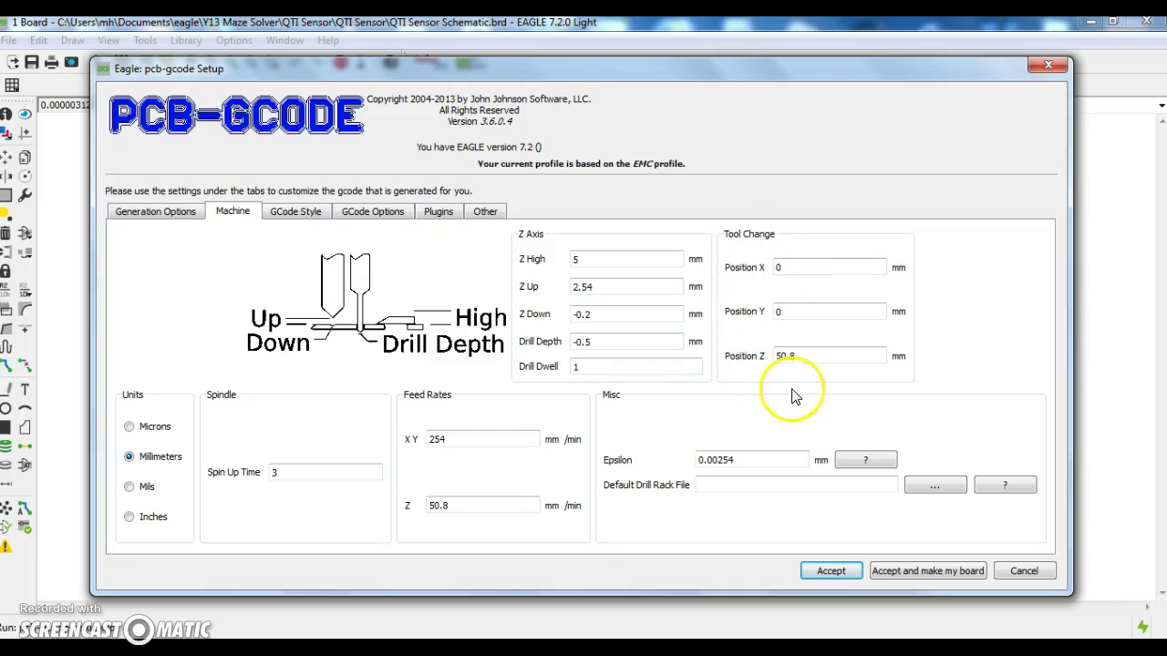
{"action": "left_click", "coordinate": [800, 361]}
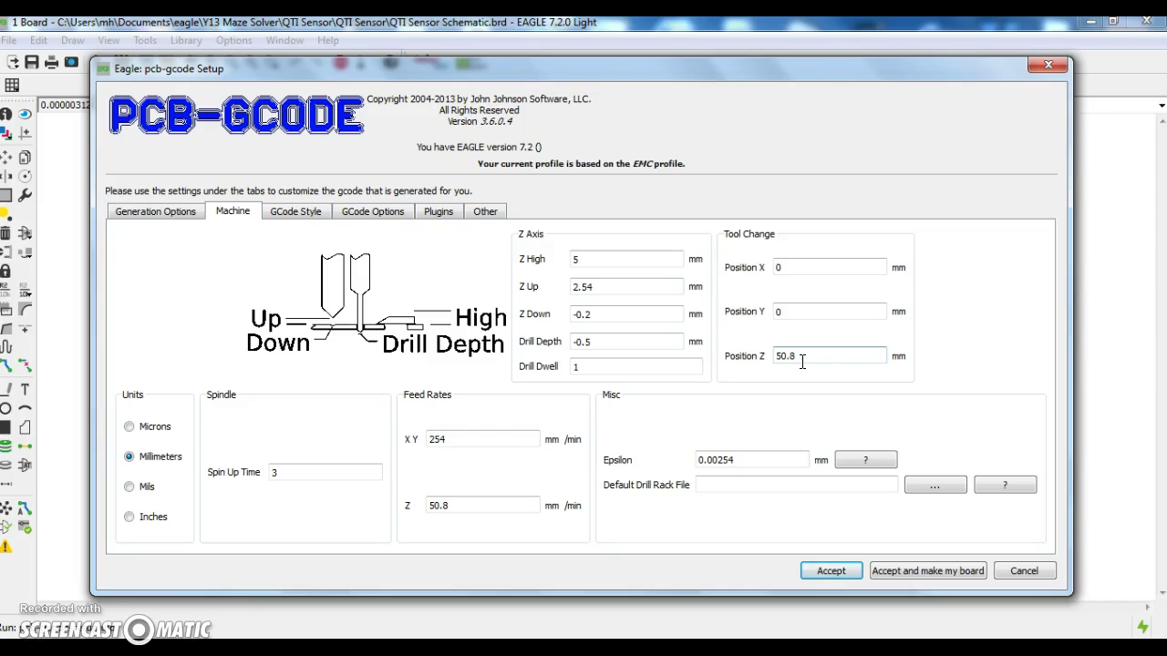
{"action": "left_click", "coordinate": [308, 211]}
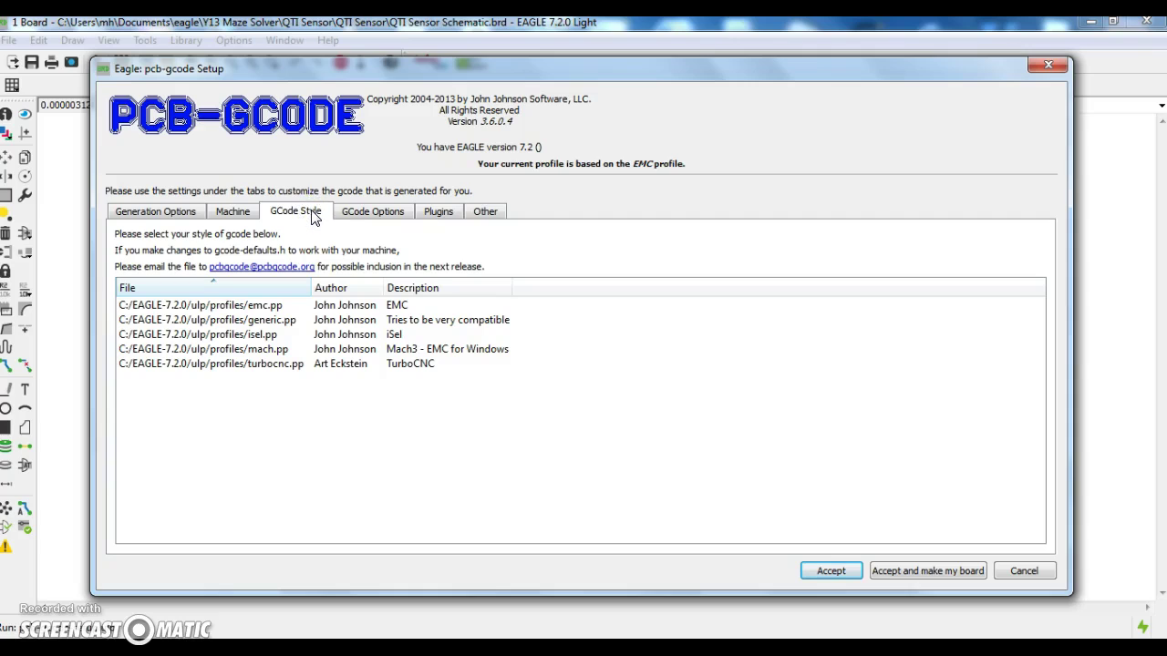
Select the emc.pp G-code style, then look over the GCode Options, Plugins and Other tabs
{"action": "left_click", "coordinate": [364, 311]}
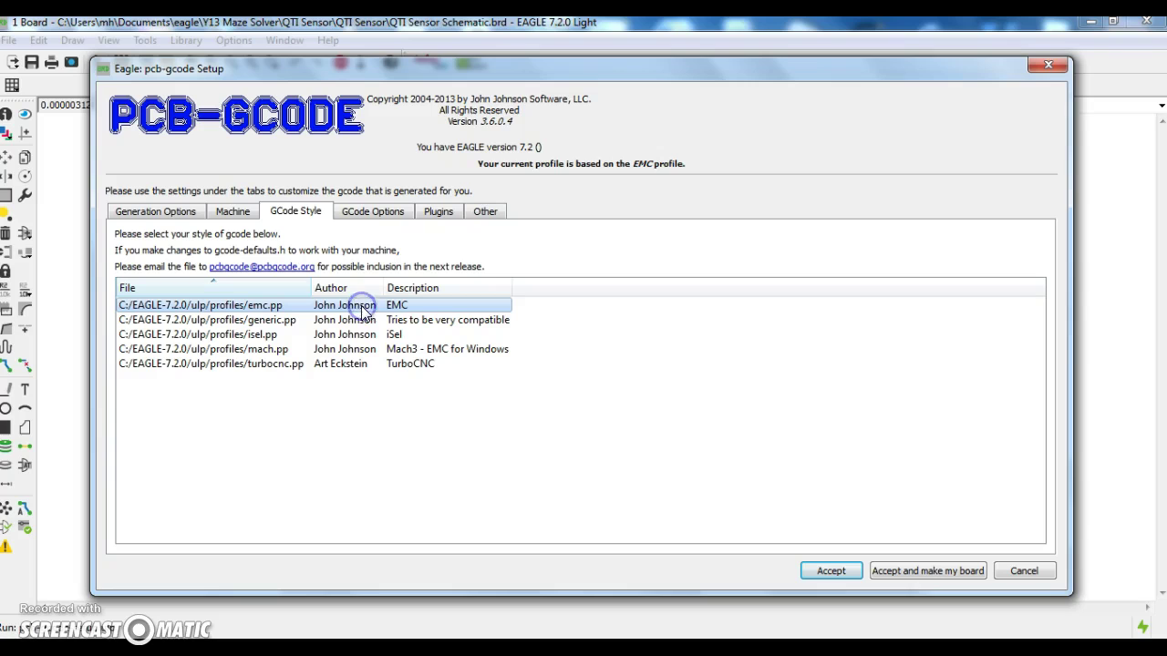
{"action": "left_click", "coordinate": [384, 215]}
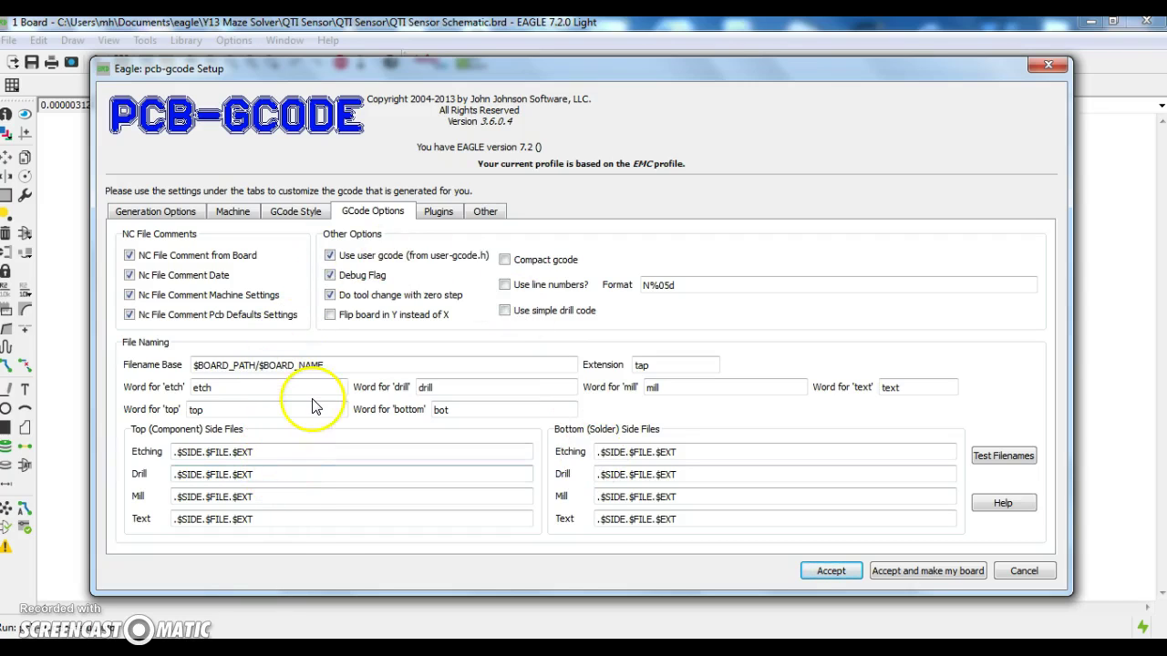
{"action": "left_click", "coordinate": [436, 215]}
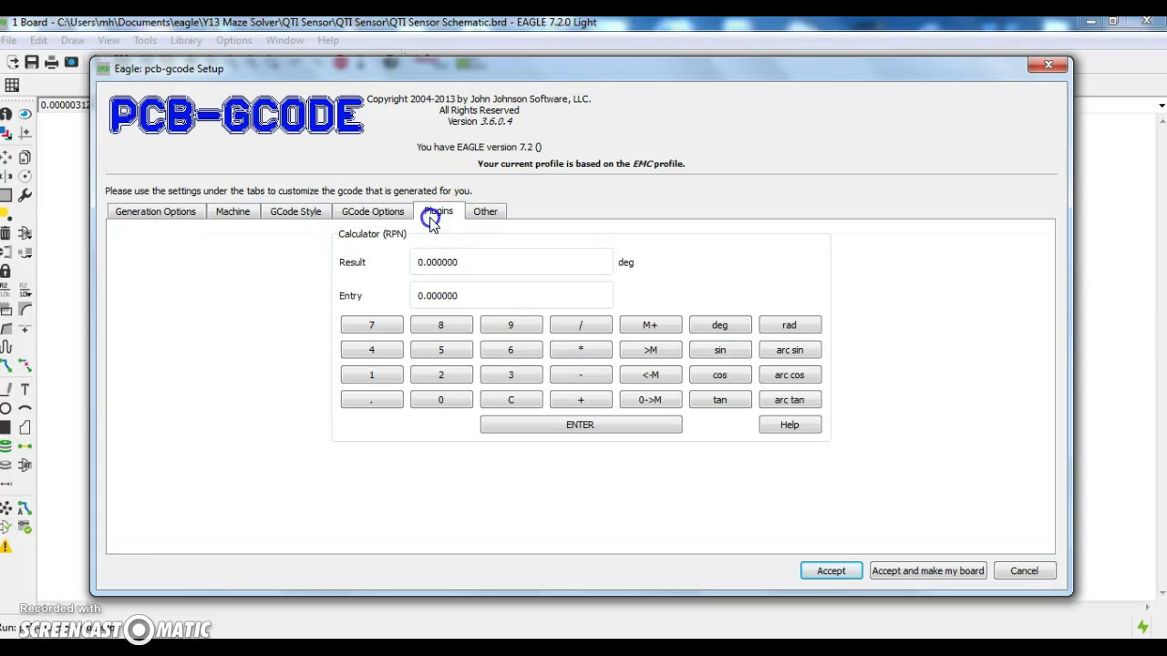
{"action": "left_click", "coordinate": [485, 215]}
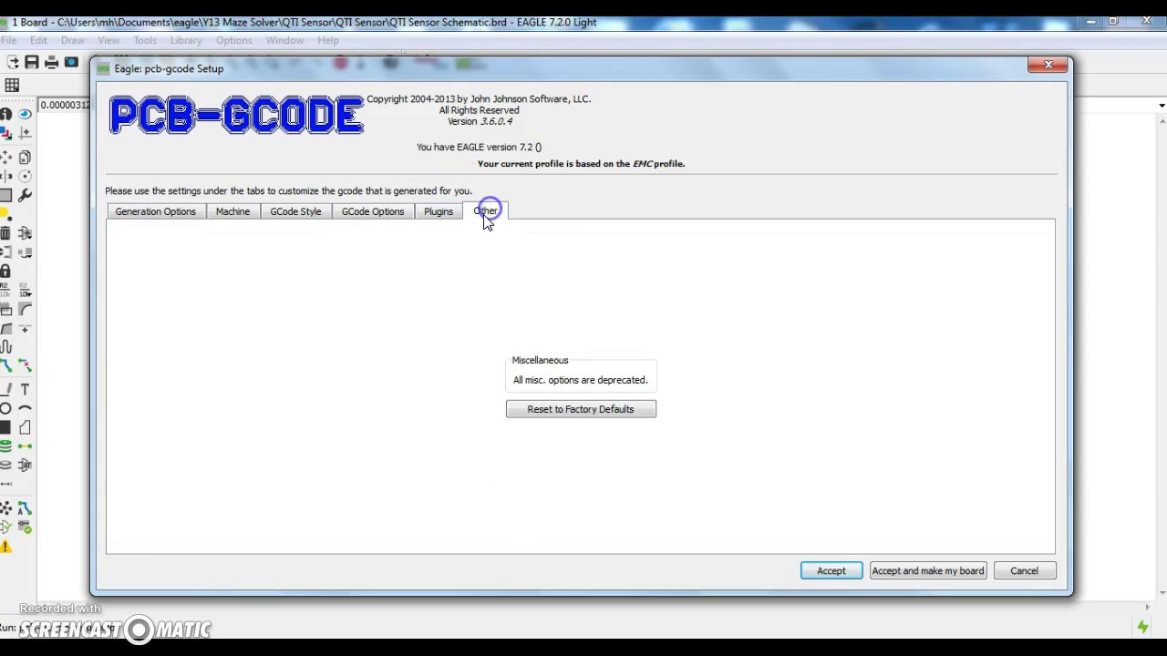
{"action": "left_click", "coordinate": [474, 440]}
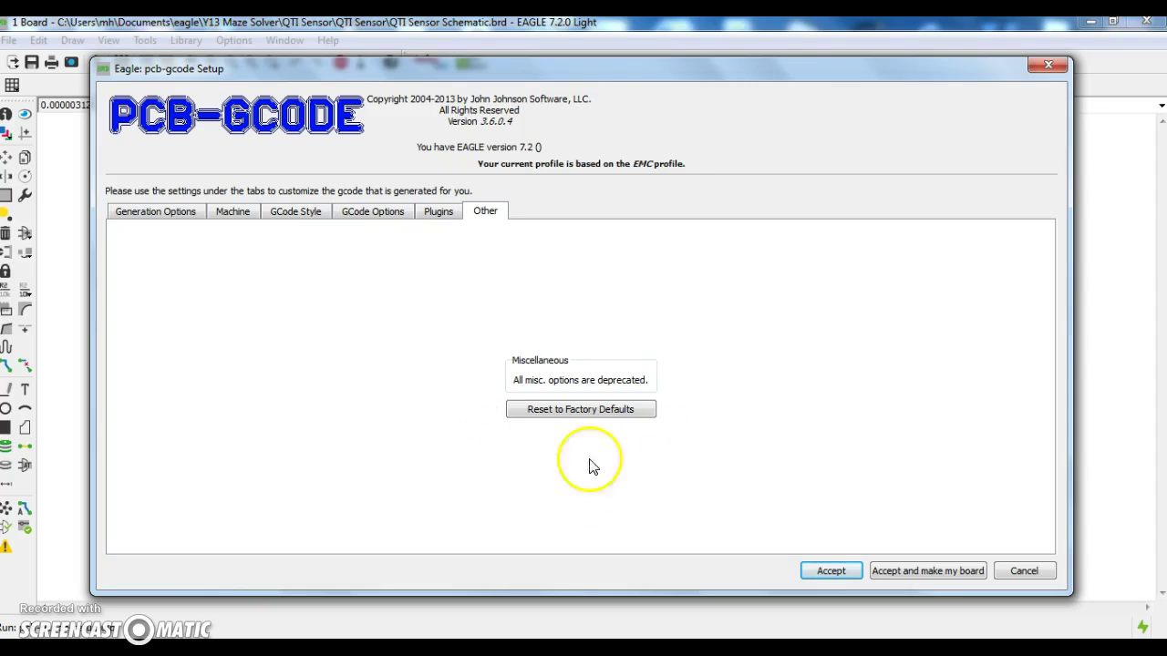
Accept the setup, confirm saving the style selection, and view the bot.etch.tap toolpath preview
{"action": "left_click", "coordinate": [912, 574]}
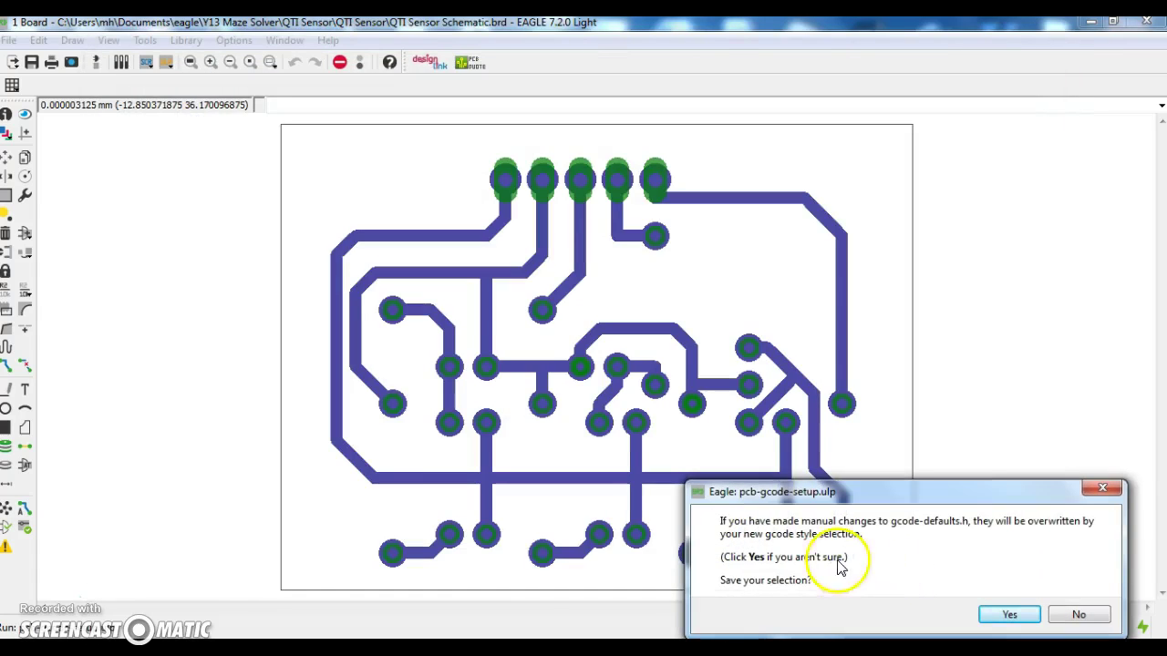
{"action": "left_click_drag", "start_coordinate": [780, 503], "coordinate": [679, 365]}
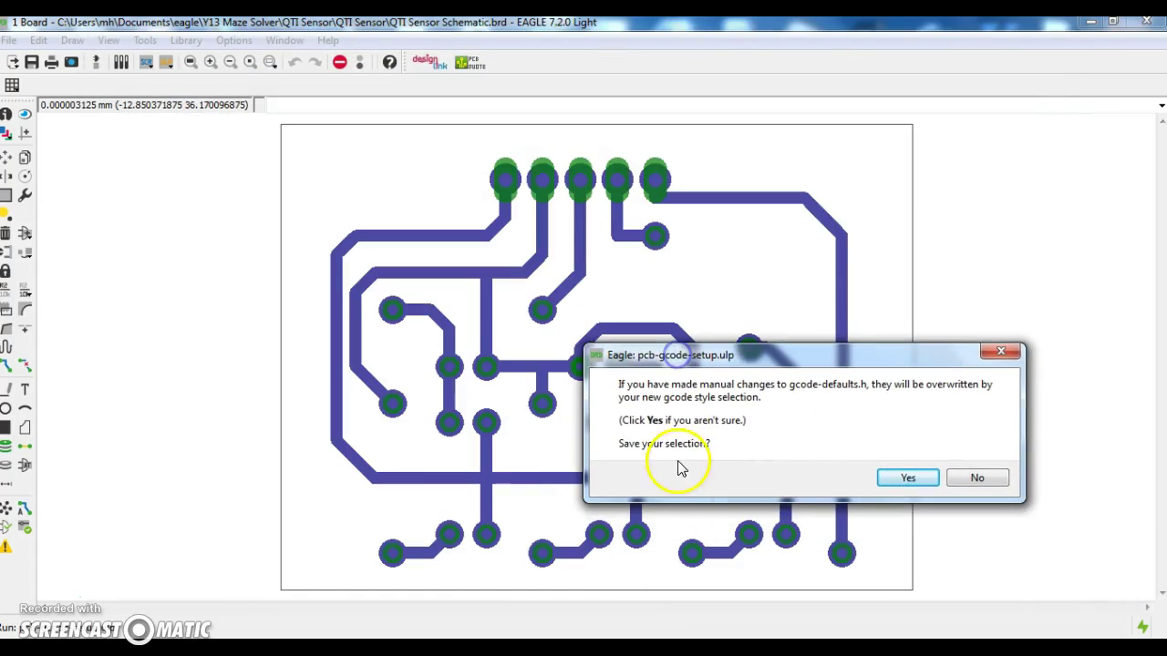
{"action": "left_click", "coordinate": [888, 479]}
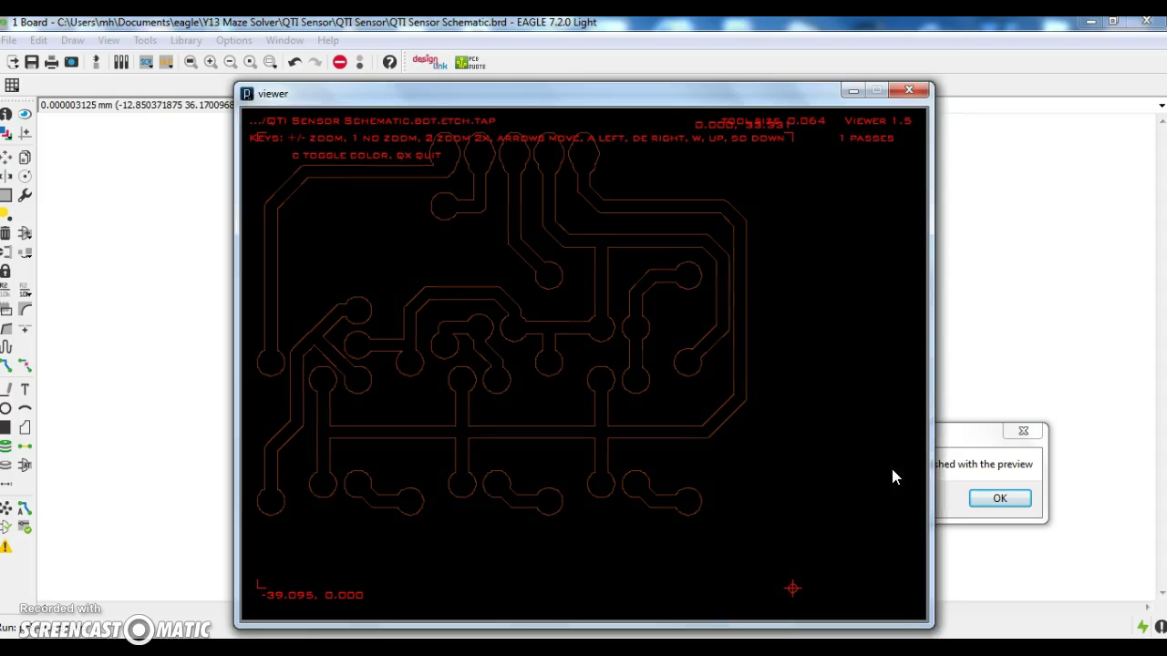
{"action": "left_click", "coordinate": [877, 372]}
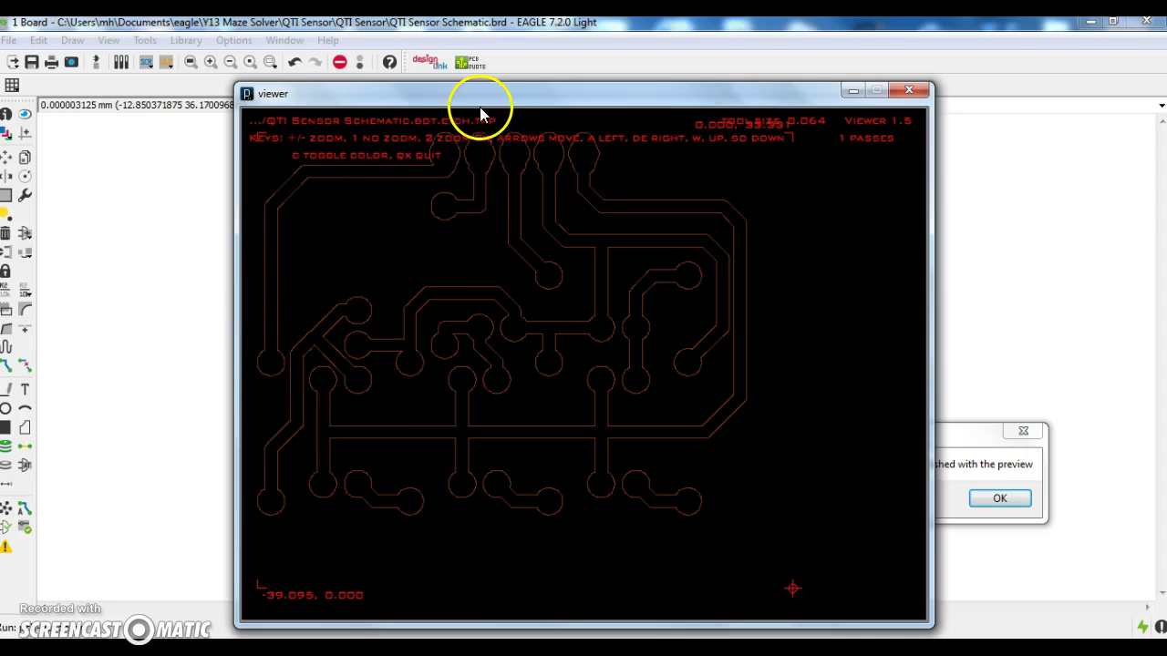
Confirm the etch preview is finished and close the pcb-gcode viewer
{"action": "left_click_drag", "start_coordinate": [482, 99], "coordinate": [488, 73]}
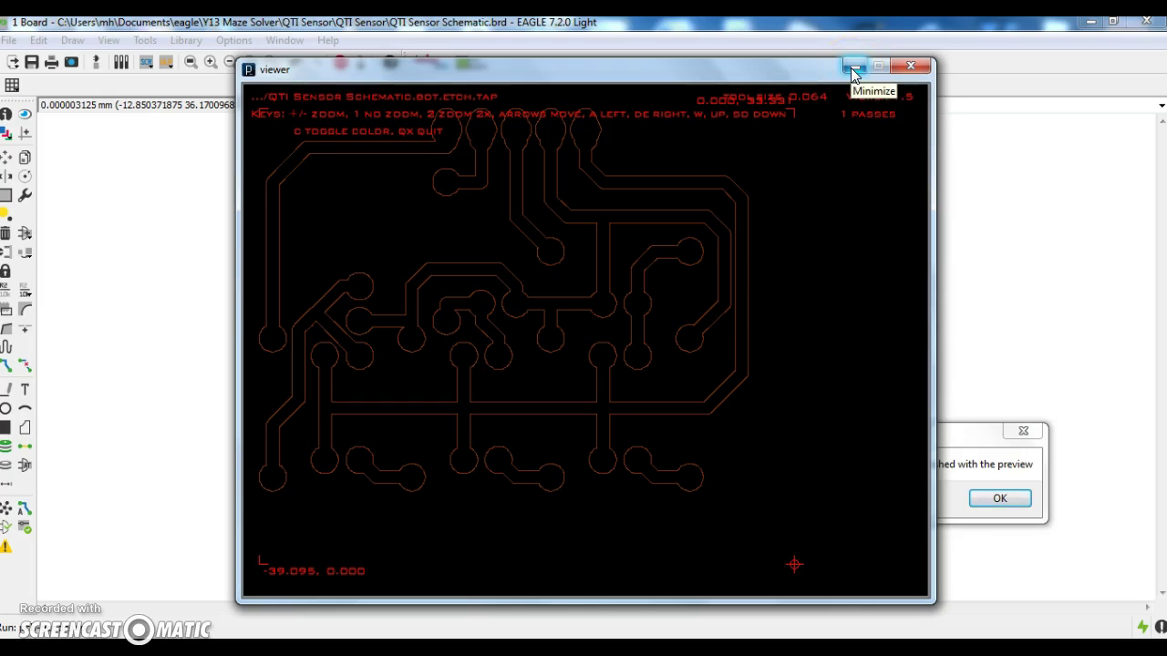
{"action": "left_click", "coordinate": [972, 455]}
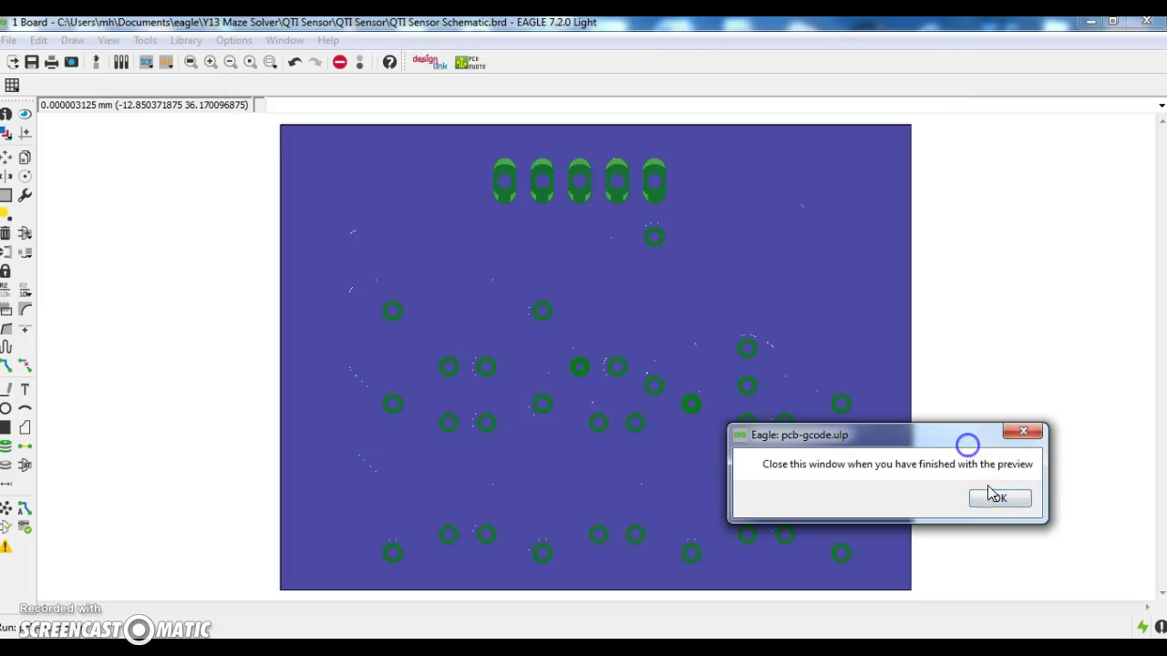
{"action": "left_click", "coordinate": [999, 498]}
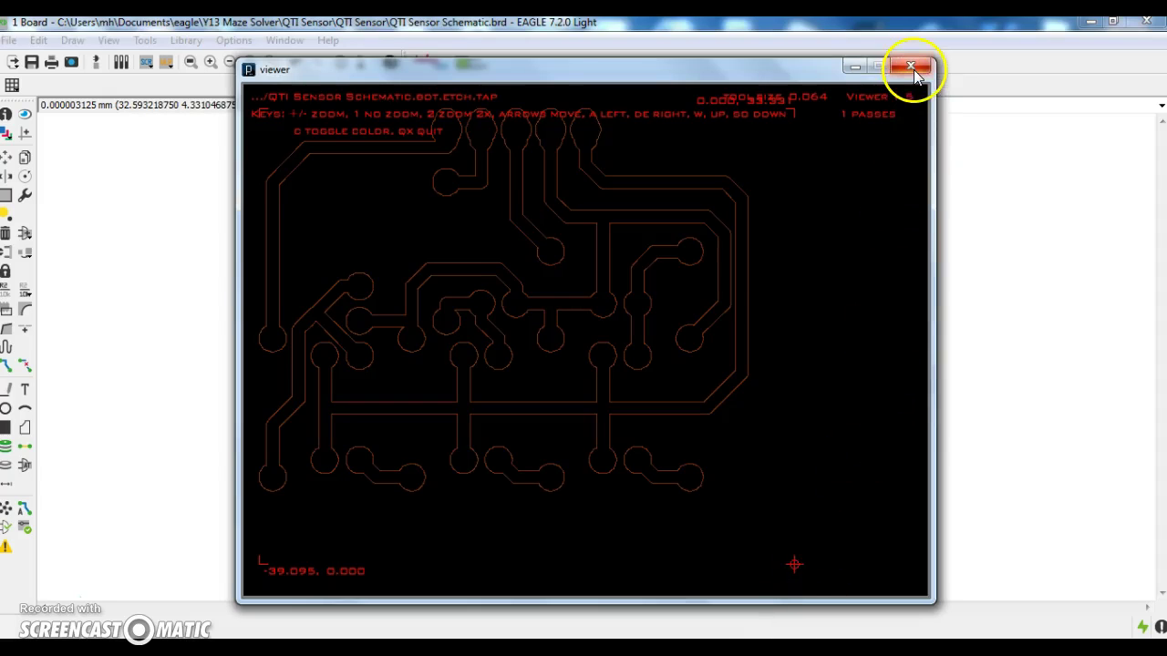
{"action": "left_click", "coordinate": [910, 66]}
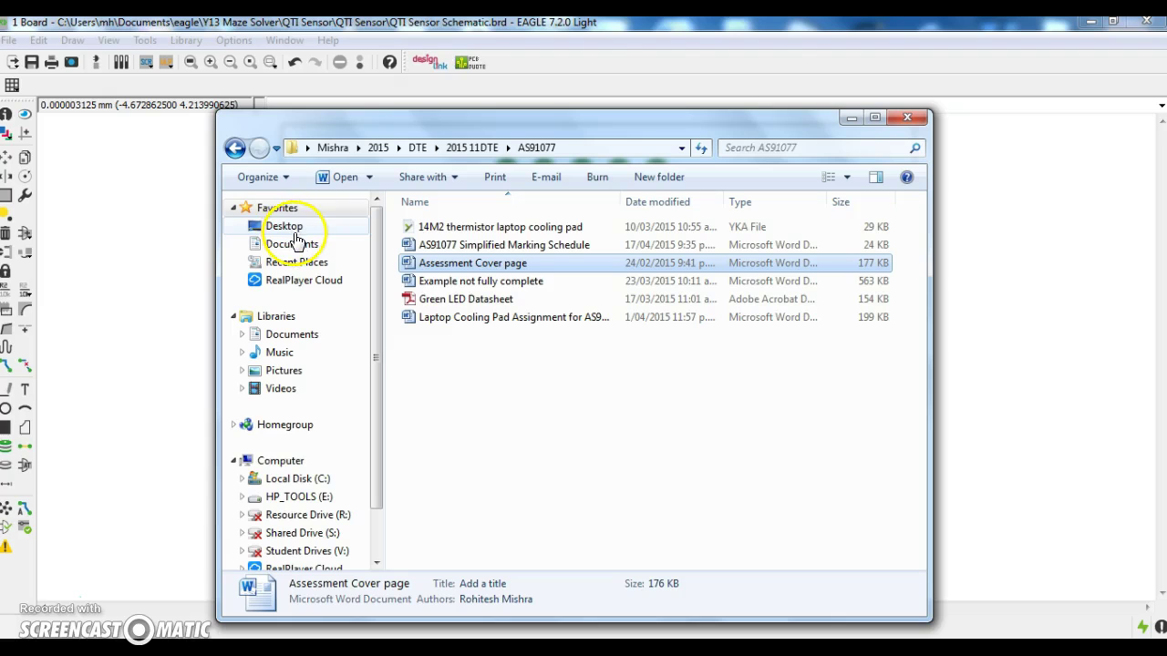
Browse to Documents > eagle > Y13 Maze Solver > QTI Sensor > QTI Sensor
{"action": "left_click", "coordinate": [312, 244]}
{"action": "left_click", "coordinate": [471, 364]}
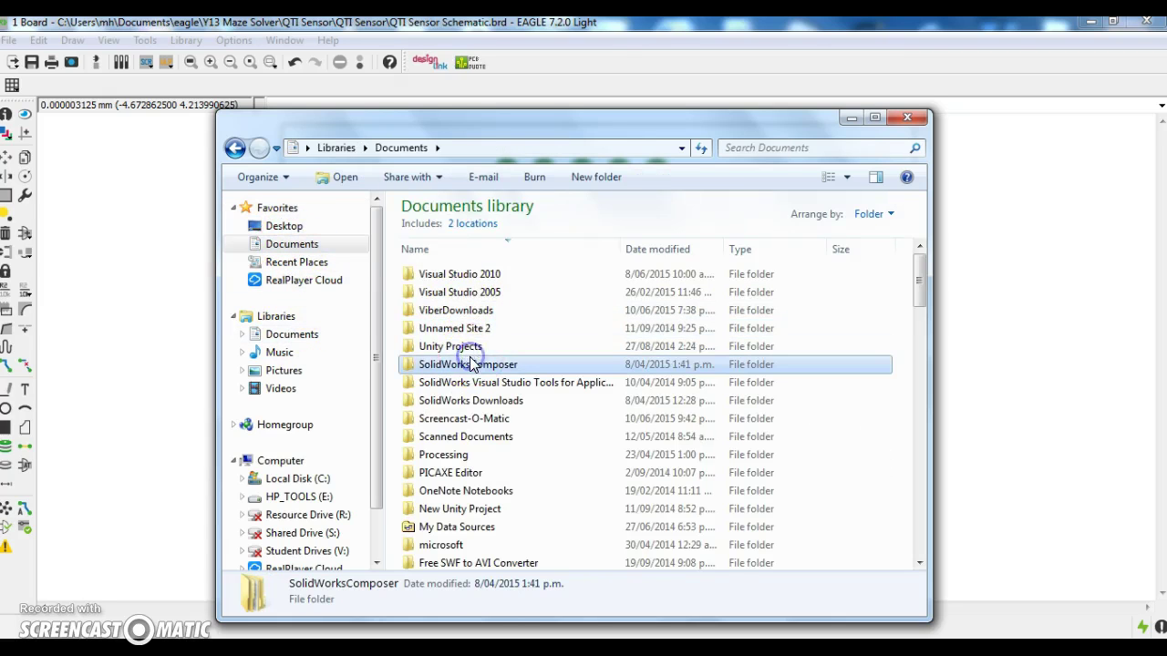
{"action": "scroll", "coordinate": [471, 363], "scroll_direction": "down", "scroll_amount": 4}
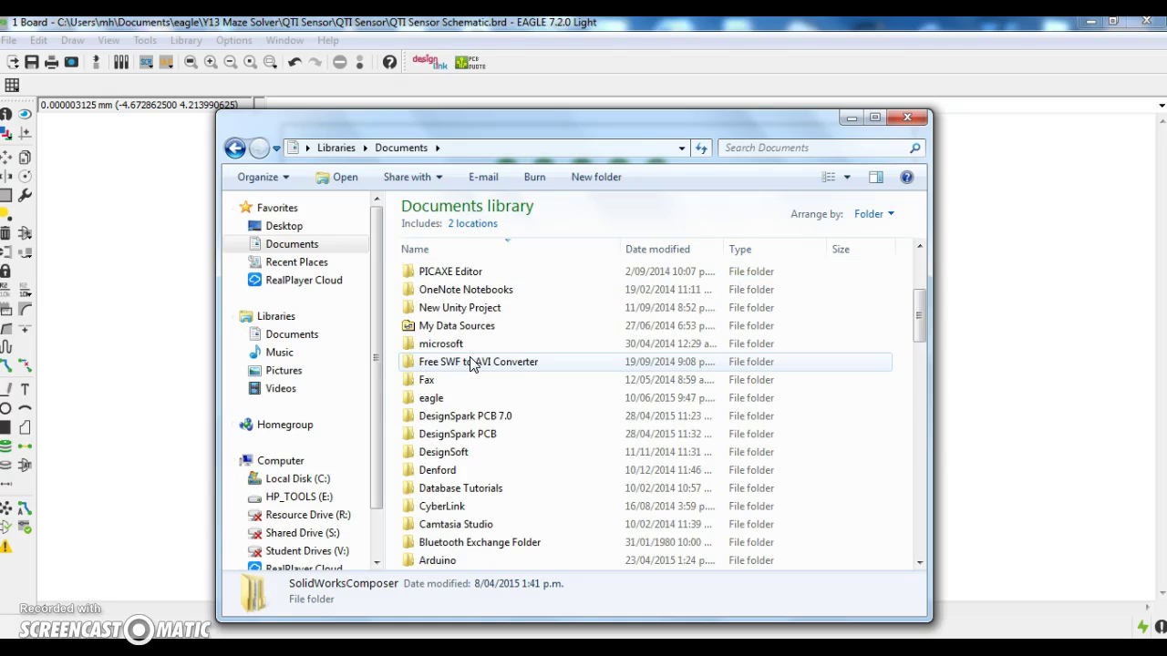
{"action": "double_click", "coordinate": [447, 398]}
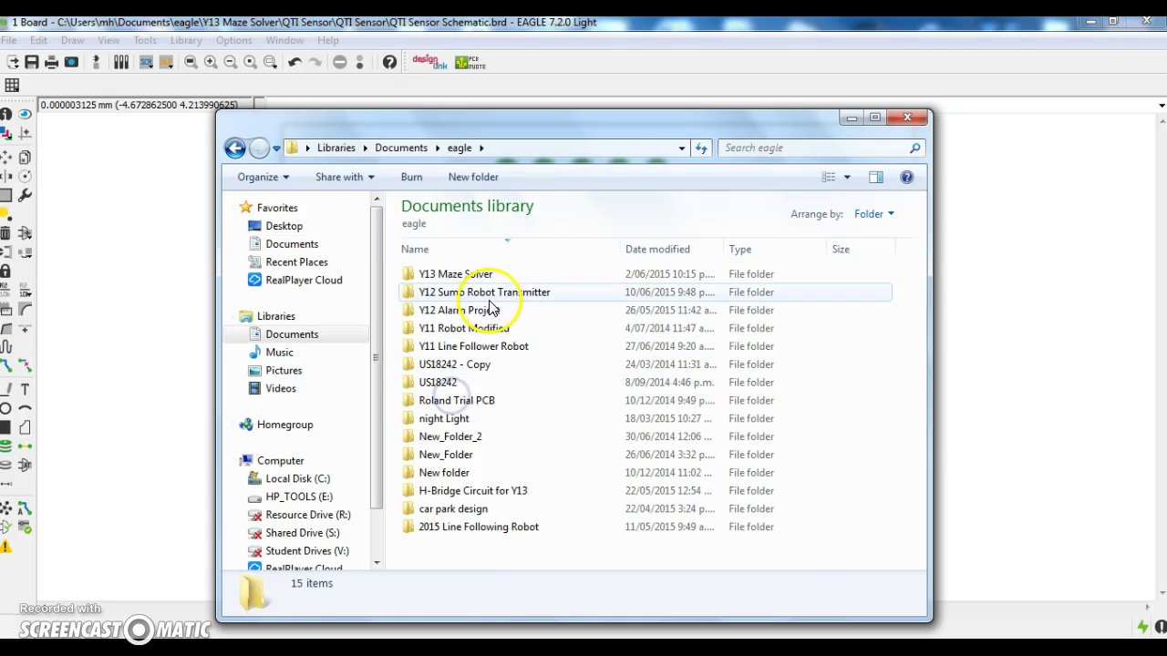
{"action": "double_click", "coordinate": [454, 274]}
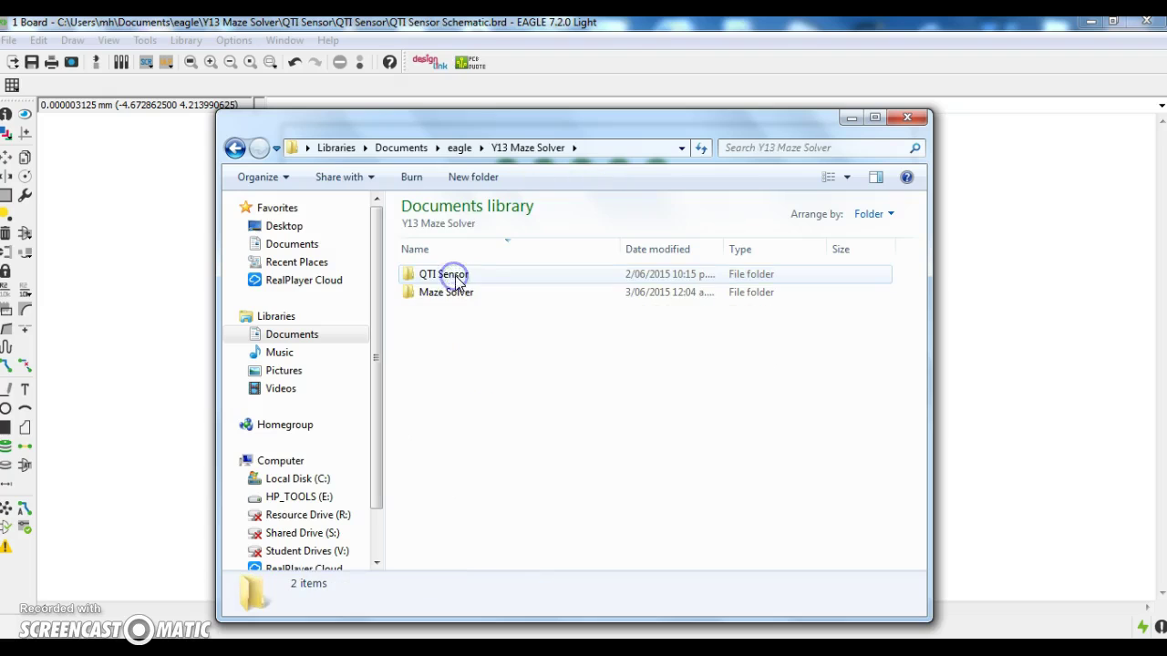
{"action": "double_click", "coordinate": [455, 275]}
{"action": "double_click", "coordinate": [453, 276]}
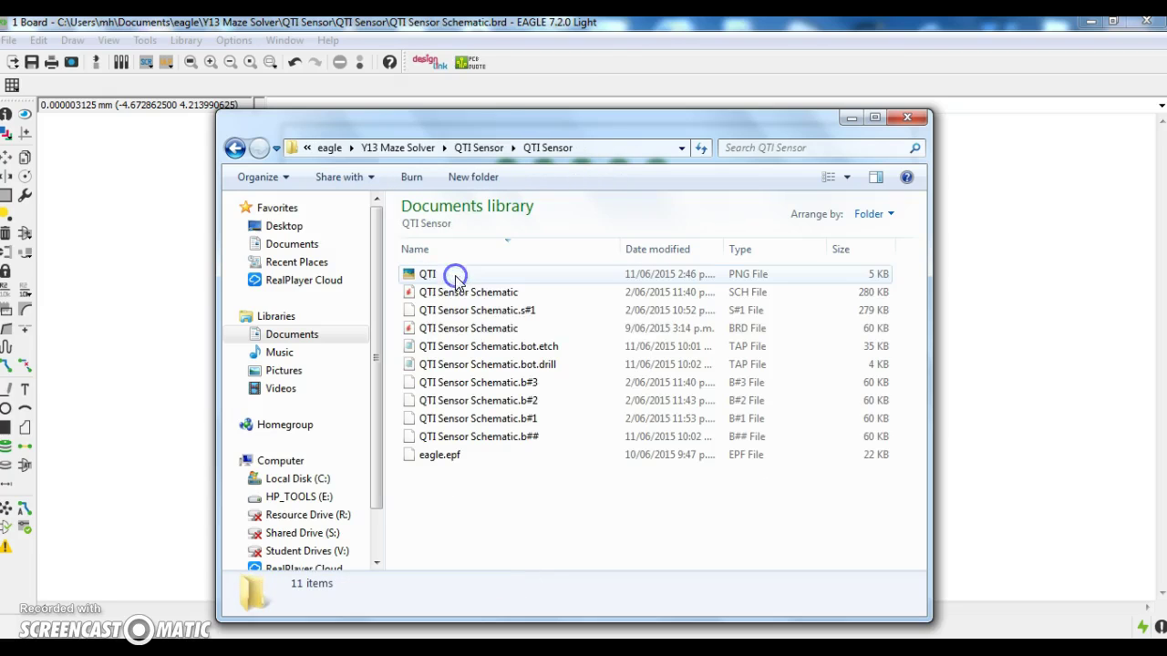
Compare the generated QTI Sensor Schematic.bot.etch (35 KB) and .bot.drill (4 KB) files
{"action": "left_click", "coordinate": [543, 347]}
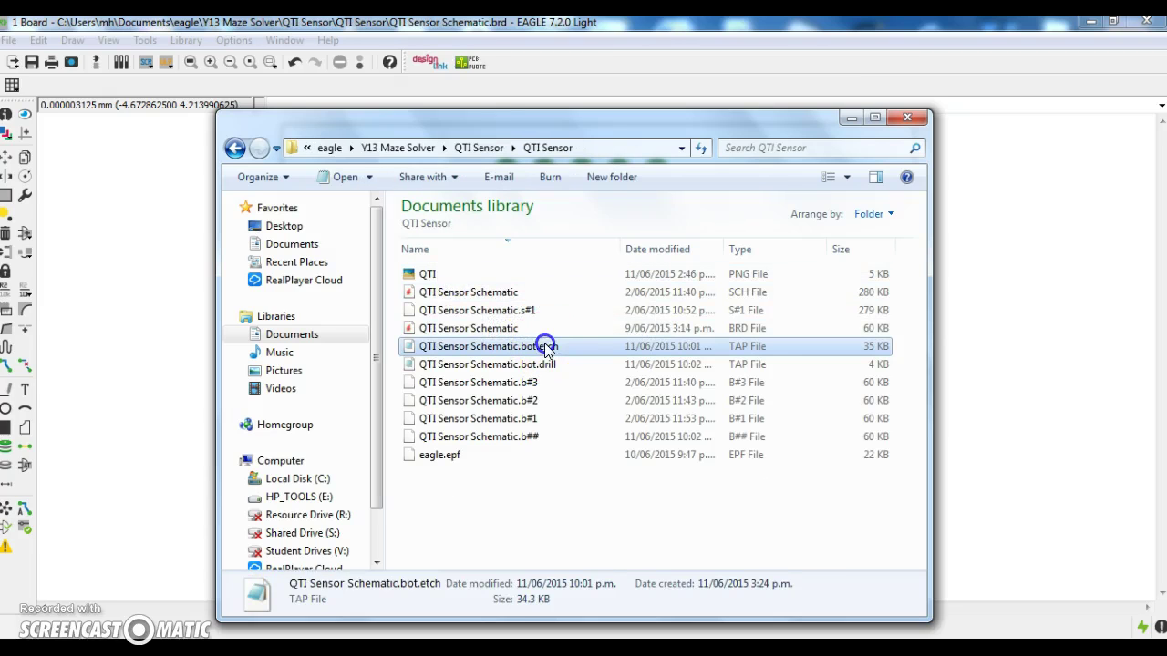
{"action": "left_click", "coordinate": [547, 364]}
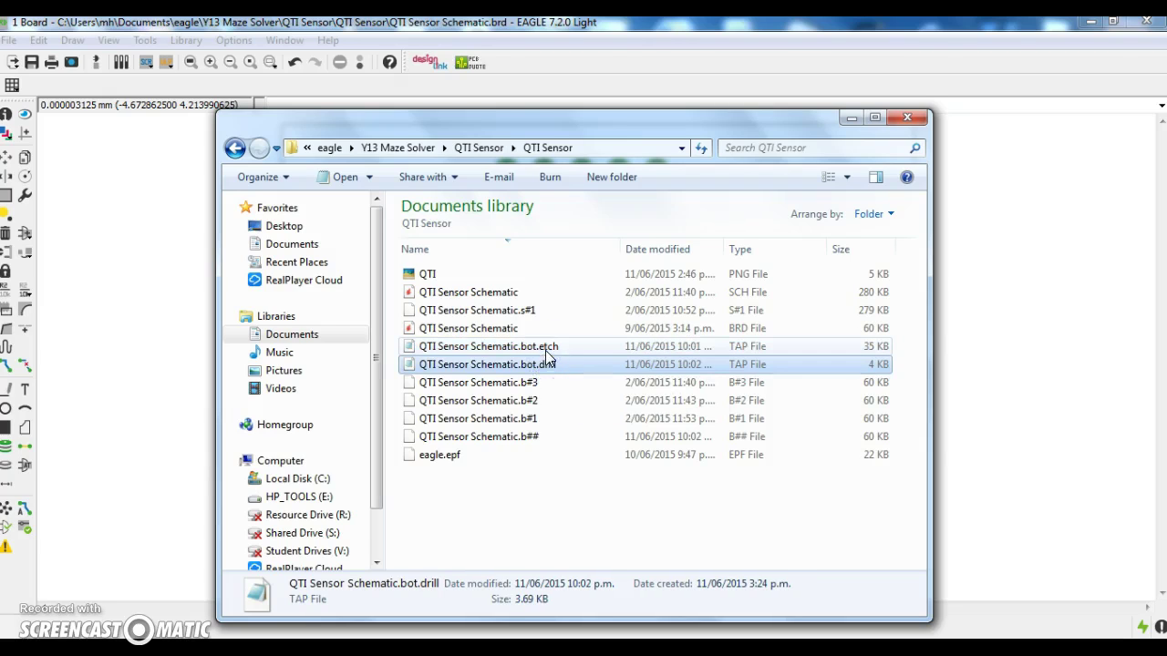
{"action": "left_click", "coordinate": [545, 349]}
{"action": "left_click", "coordinate": [546, 365]}
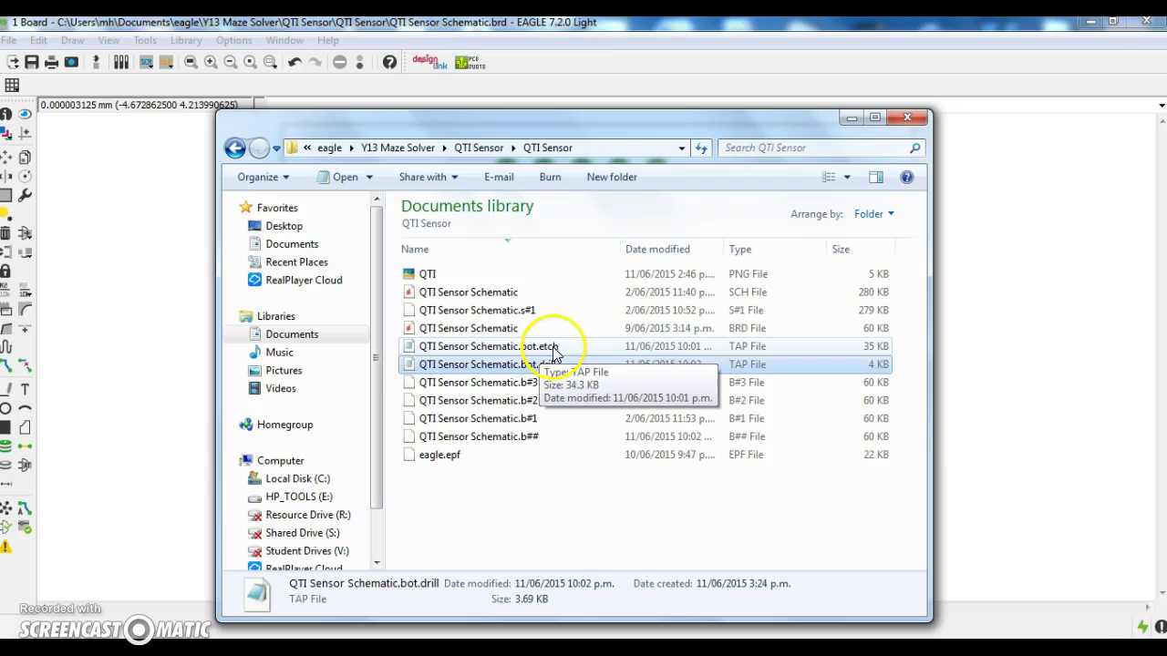
{"action": "left_click", "coordinate": [555, 352]}
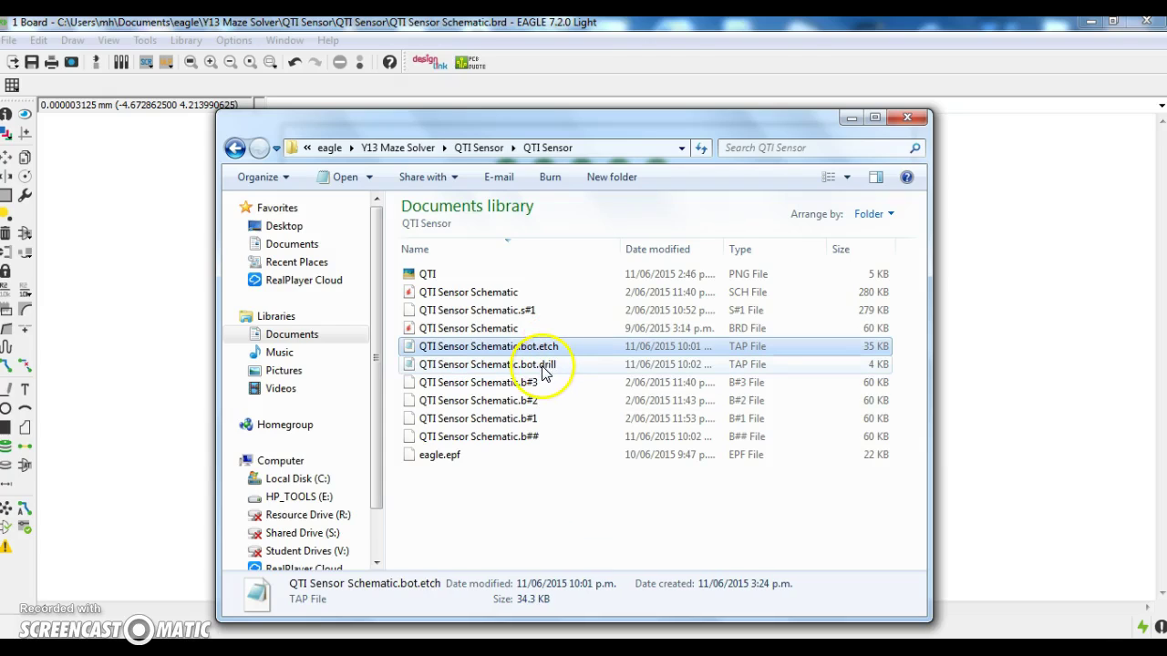
{"action": "left_click", "coordinate": [548, 366]}
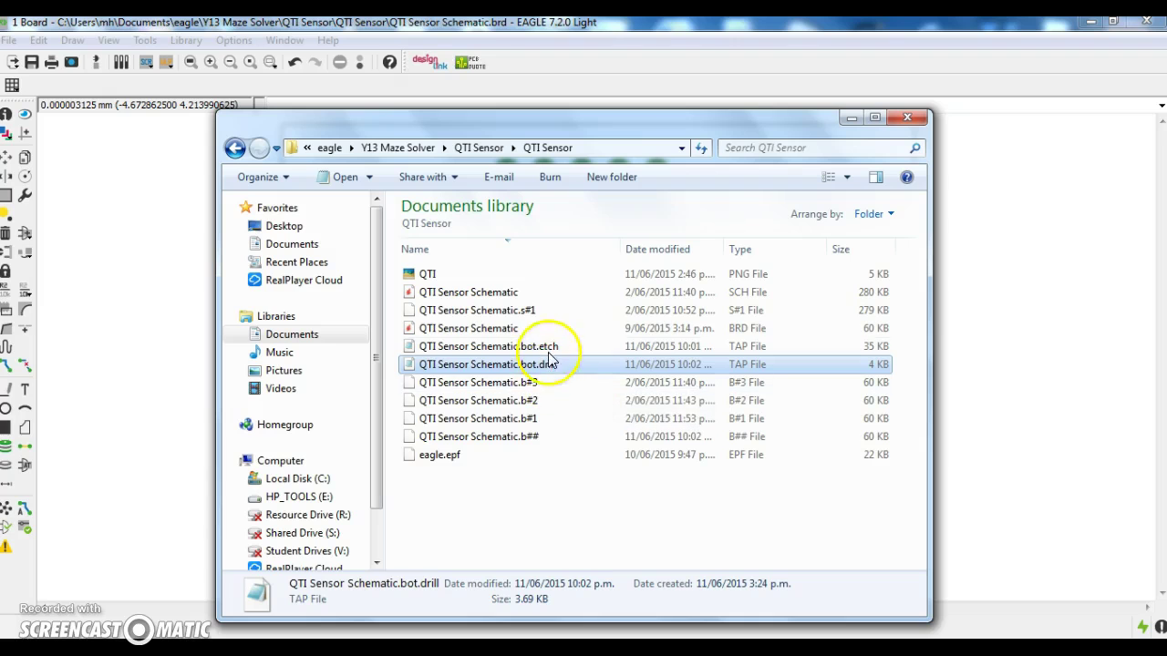
Open QTI Sensor Schematic.bot.etch in Notepad and resize its window
{"action": "double_click", "coordinate": [550, 350]}
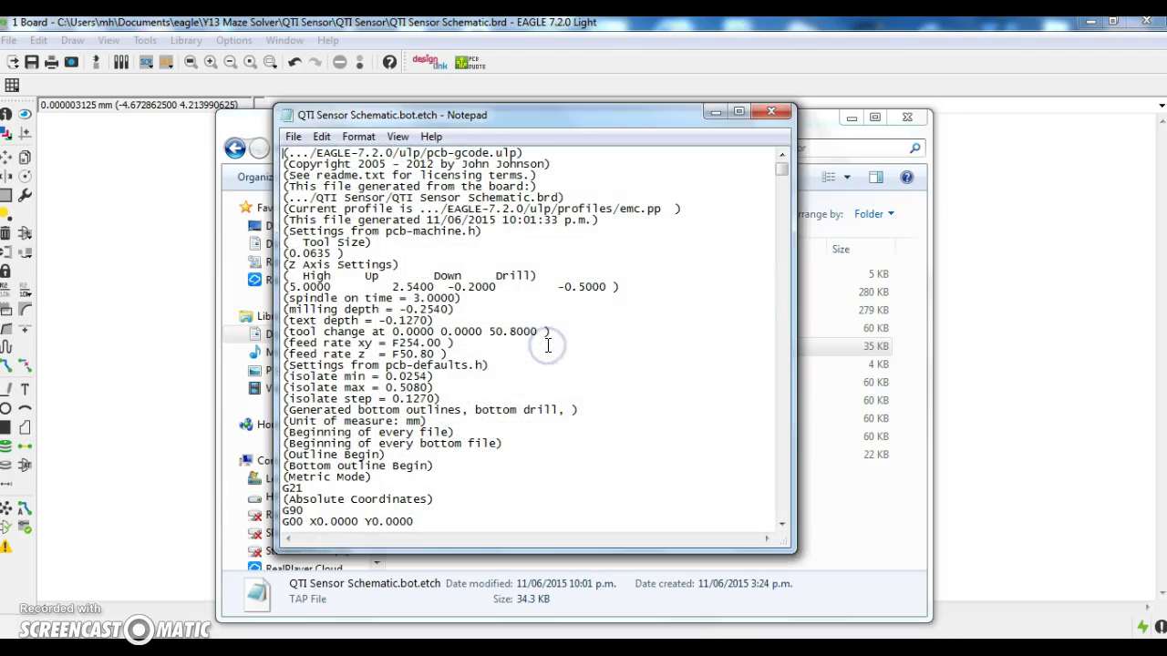
{"action": "left_click", "coordinate": [739, 113]}
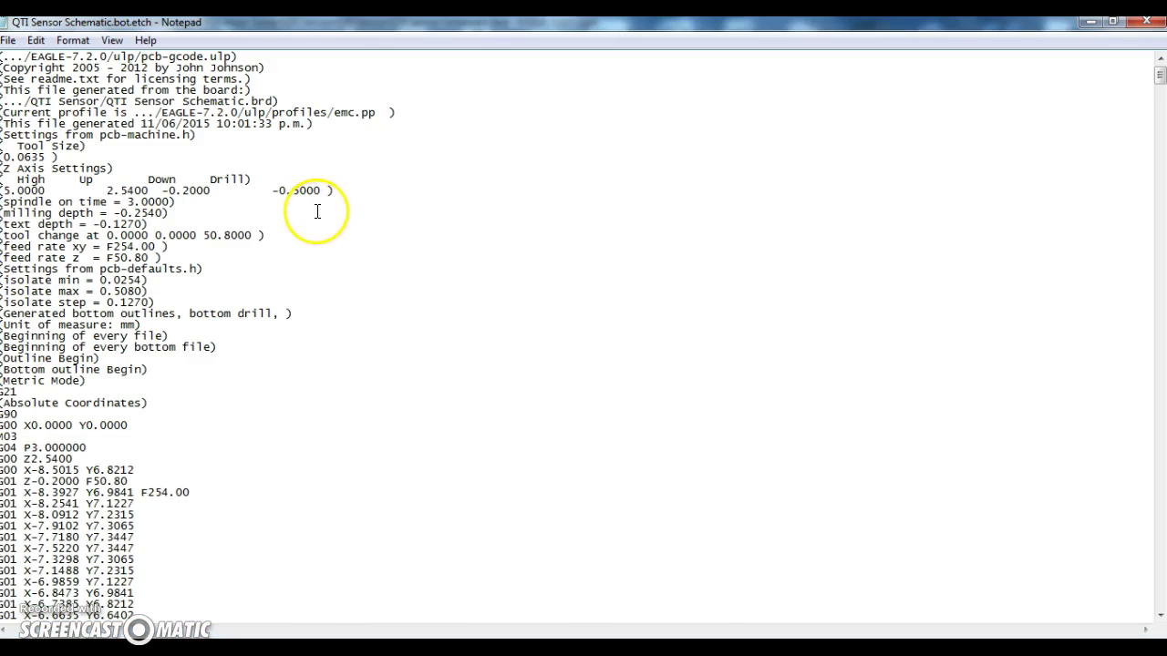
{"action": "left_click_drag", "start_coordinate": [368, 22], "coordinate": [507, 161]}
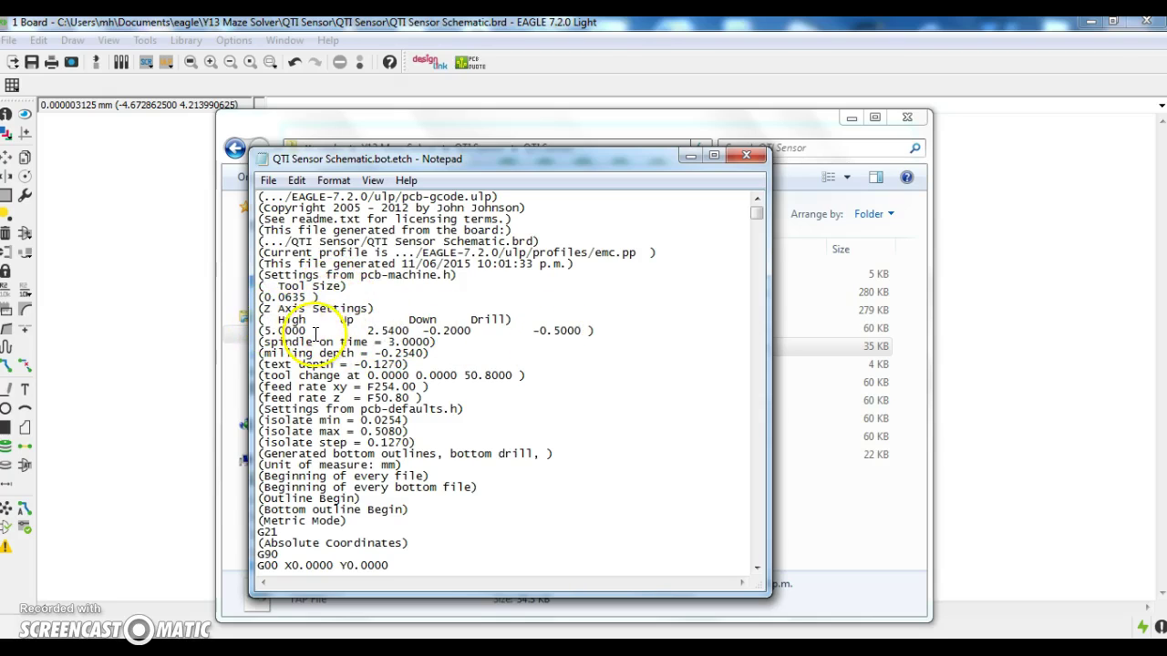
Highlight High Z 5.0000, Down Z -0.2000, drill depth -0.5000 and spindle-on time 3.0000
{"action": "left_click_drag", "start_coordinate": [315, 332], "coordinate": [265, 335]}
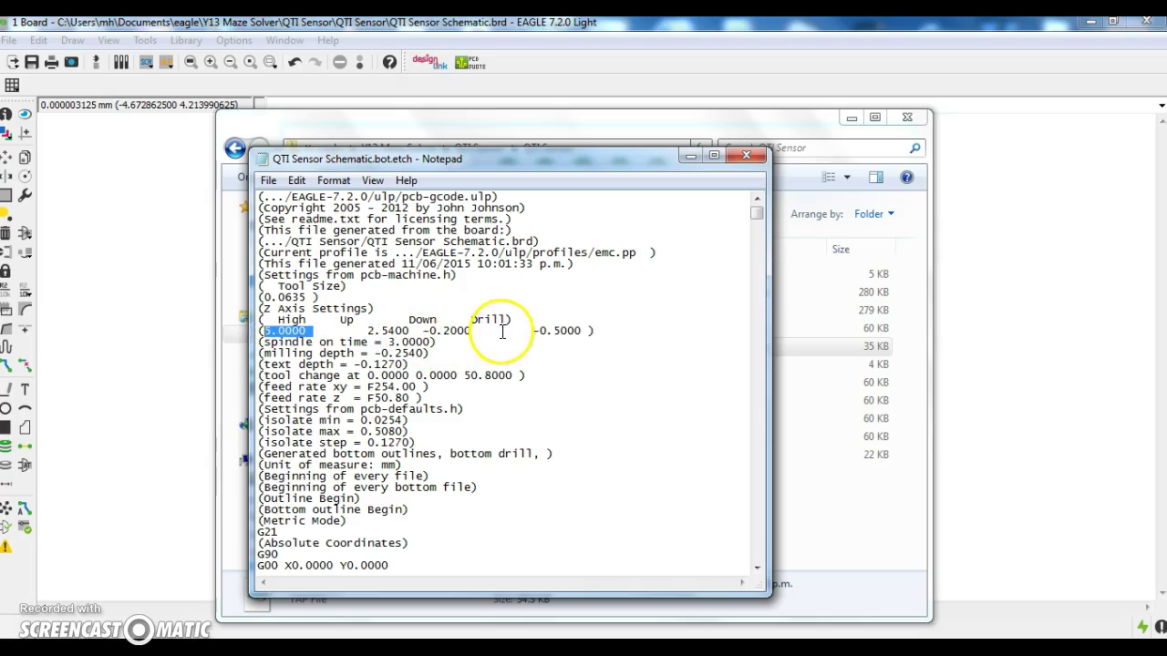
{"action": "left_click_drag", "start_coordinate": [476, 332], "coordinate": [464, 333]}
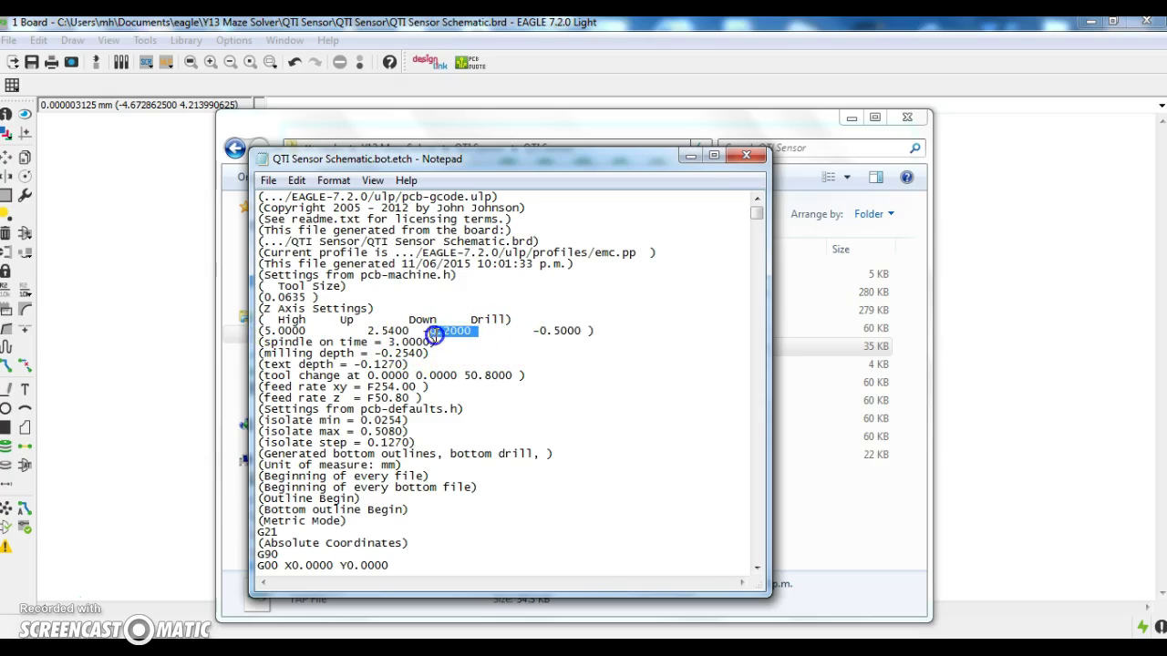
{"action": "left_click_drag", "start_coordinate": [582, 334], "coordinate": [529, 334]}
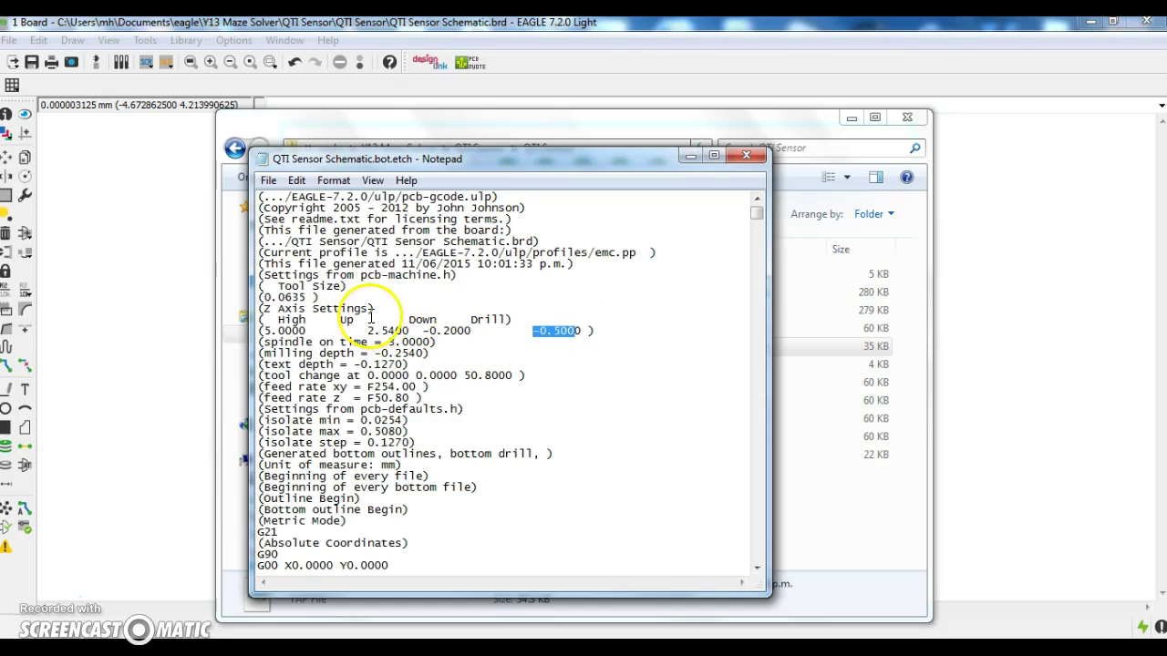
{"action": "left_click_drag", "start_coordinate": [435, 342], "coordinate": [388, 343]}
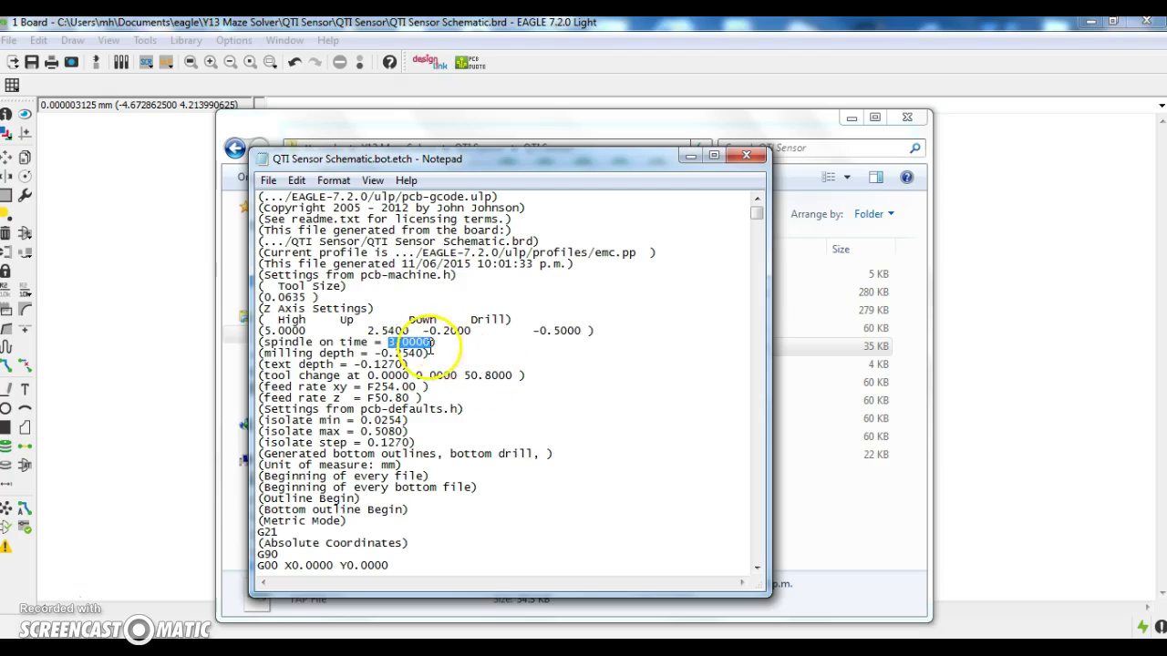
Mark milling depth -0.2540, the text depth, tool change height 50.8000 and xy feed rate
{"action": "left_click", "coordinate": [411, 355]}
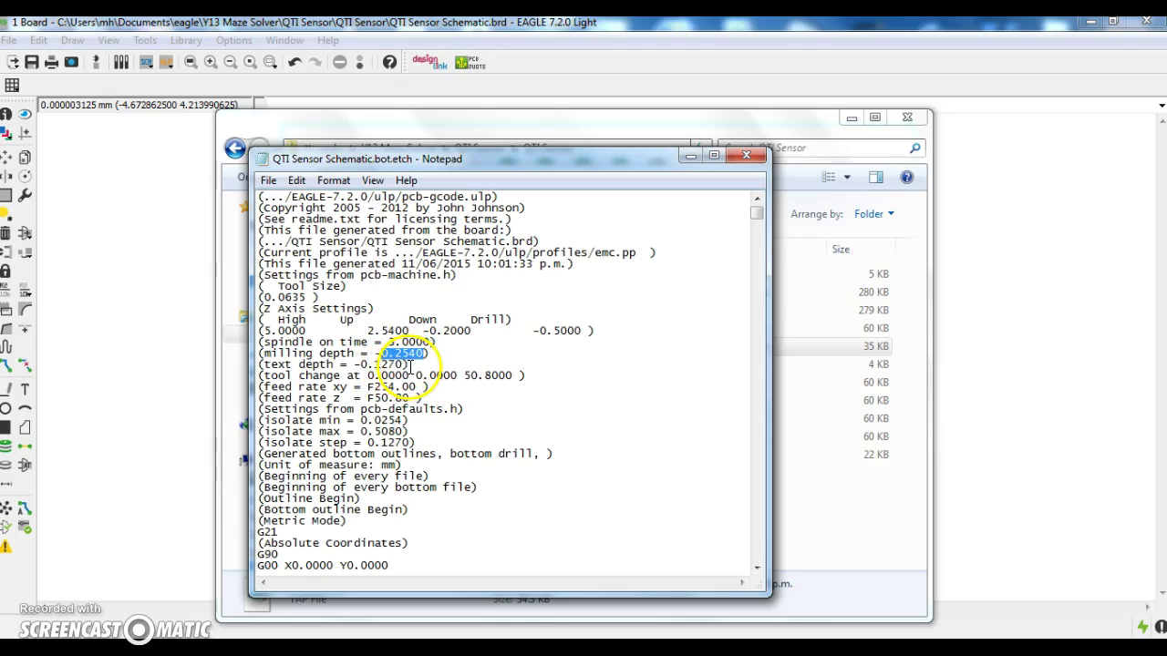
{"action": "left_click", "coordinate": [411, 364]}
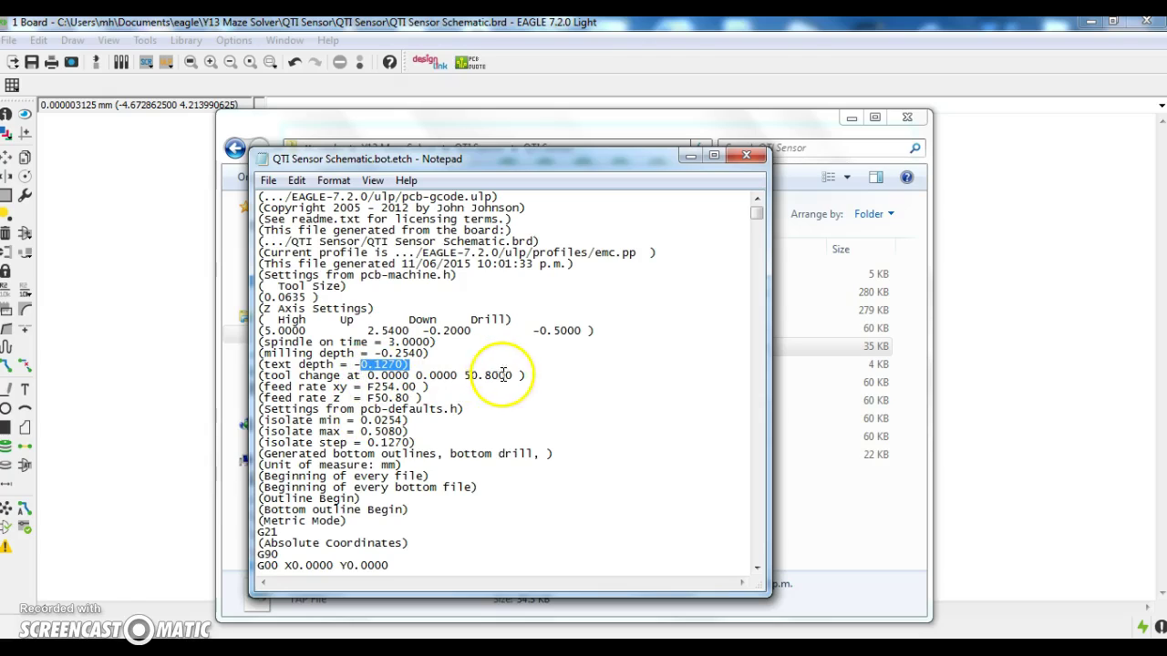
{"action": "left_click_drag", "start_coordinate": [514, 375], "coordinate": [470, 375]}
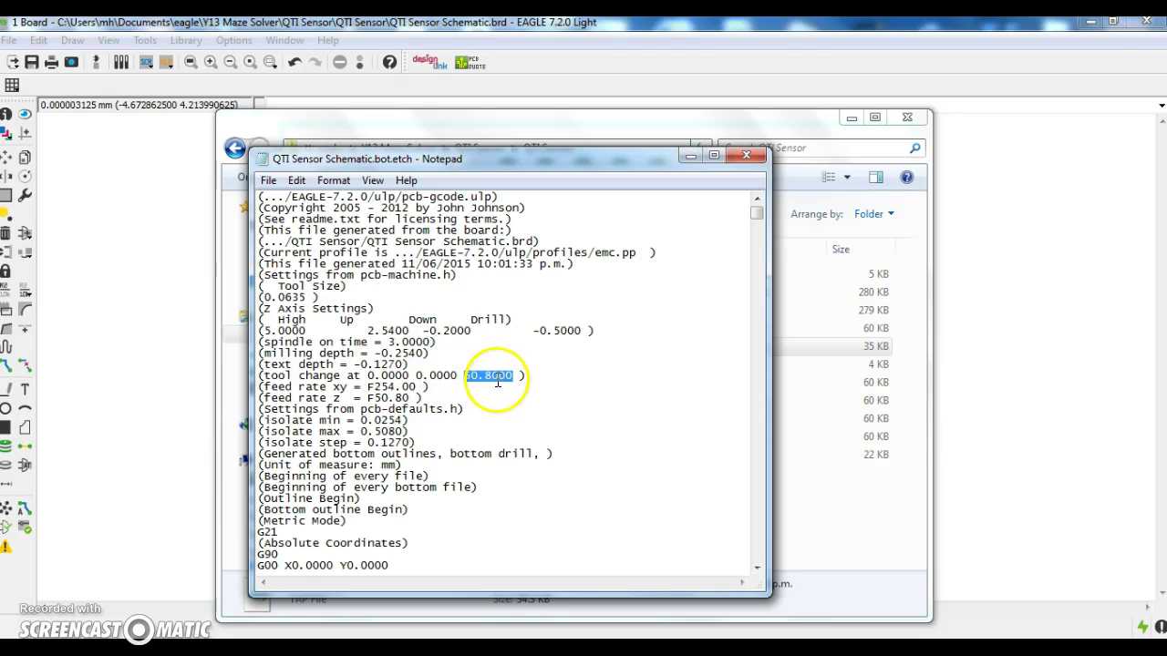
{"action": "left_click", "coordinate": [420, 386]}
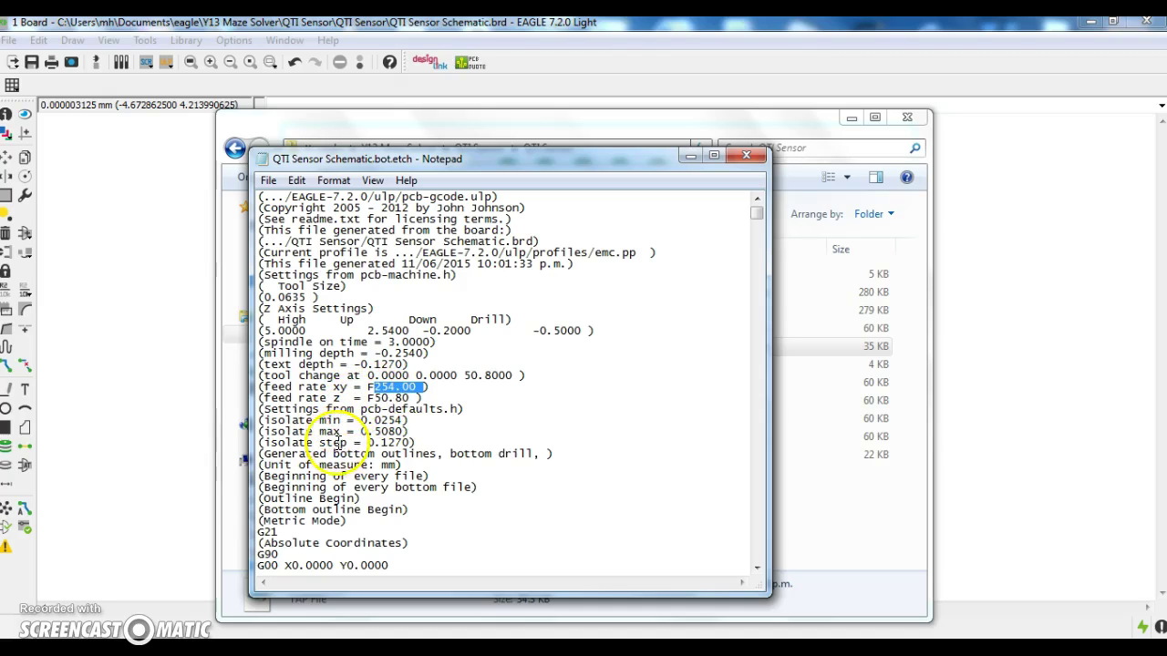
Highlight the etch file's G90 absolute-mode line and the G00 X0.0000 Y0.0000 home move
{"action": "scroll", "coordinate": [354, 432], "scroll_direction": "down", "scroll_amount": 1}
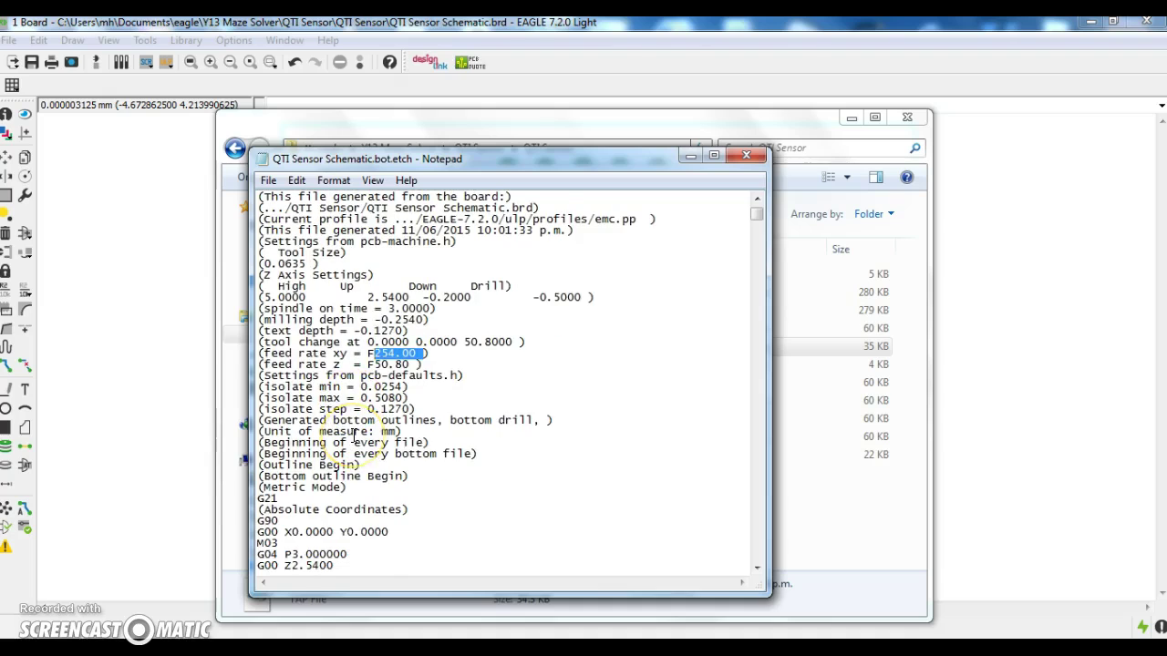
{"action": "scroll", "coordinate": [354, 432], "scroll_direction": "down", "scroll_amount": 1}
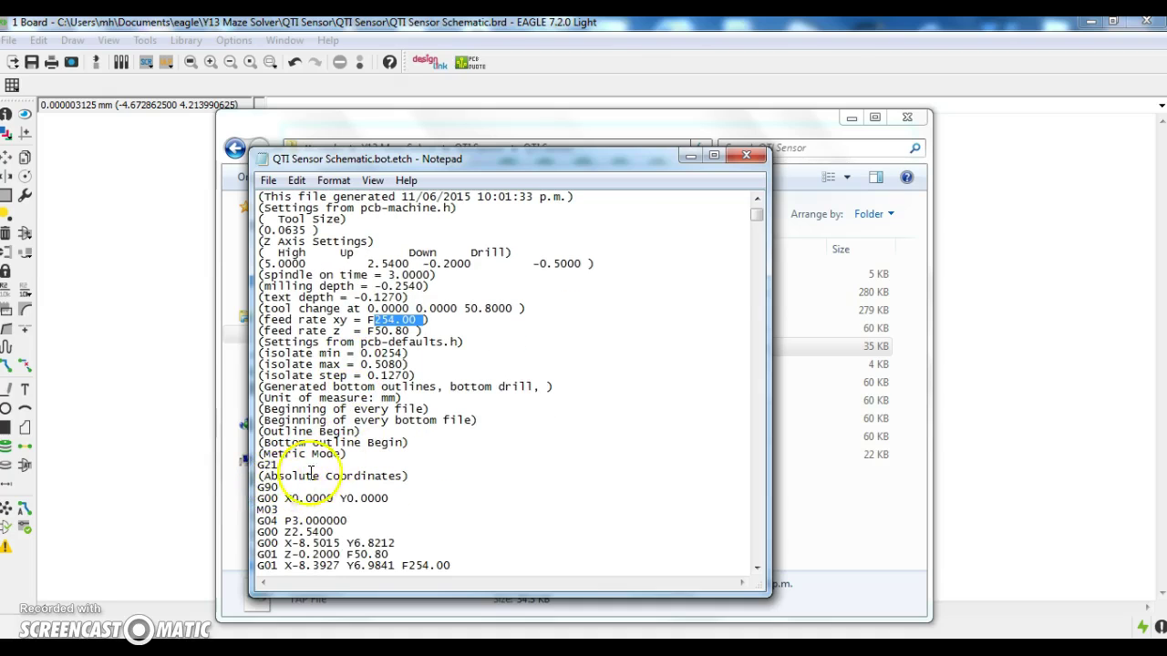
{"action": "left_click", "coordinate": [283, 486]}
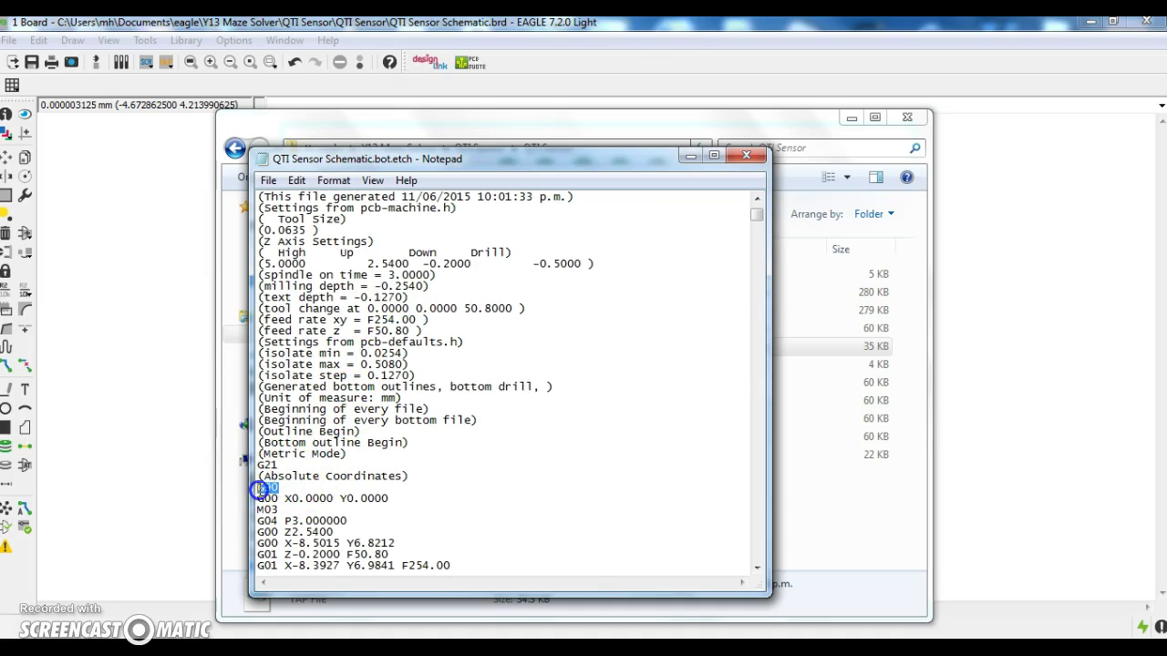
{"action": "scroll", "coordinate": [305, 492], "scroll_direction": "down", "scroll_amount": 2}
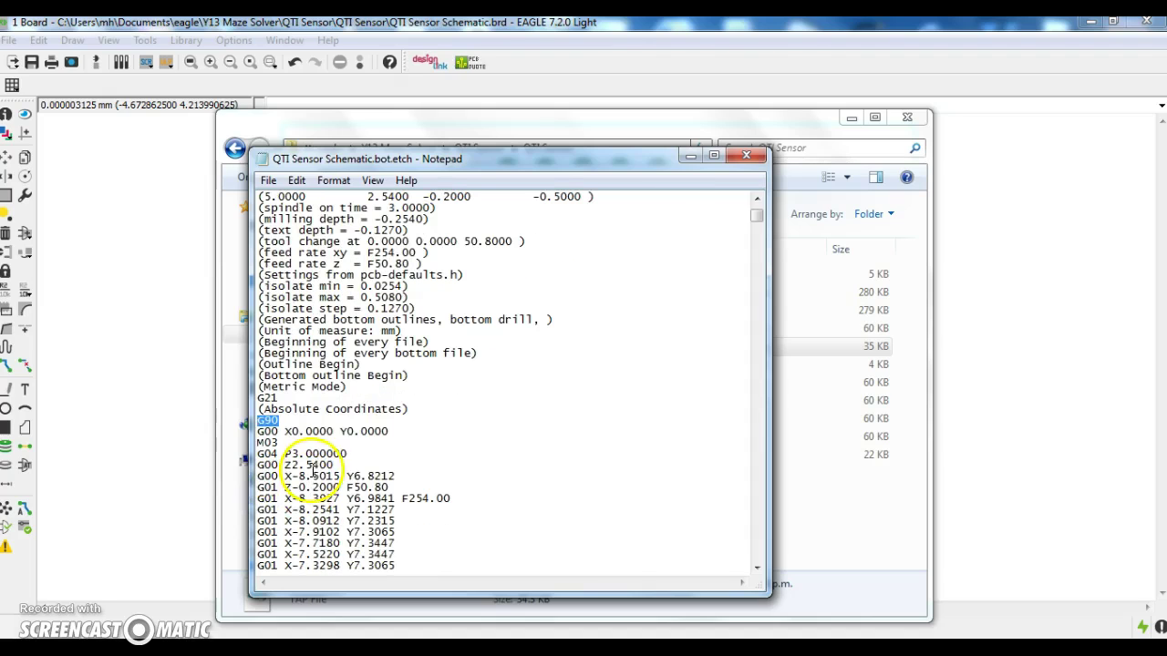
{"action": "left_click_drag", "start_coordinate": [393, 433], "coordinate": [317, 433]}
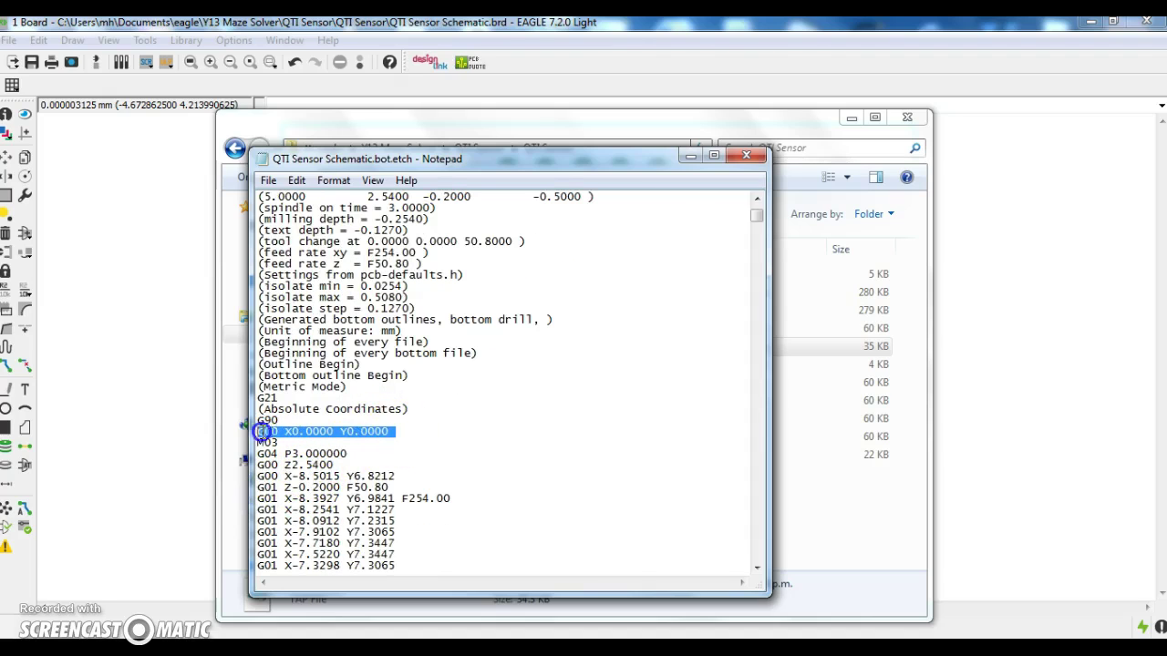
Highlight the G00 Z2.5400 lift, the first rapid and plunge lines, and the first G01 cutting move
{"action": "scroll", "coordinate": [360, 451], "scroll_direction": "down", "scroll_amount": 1}
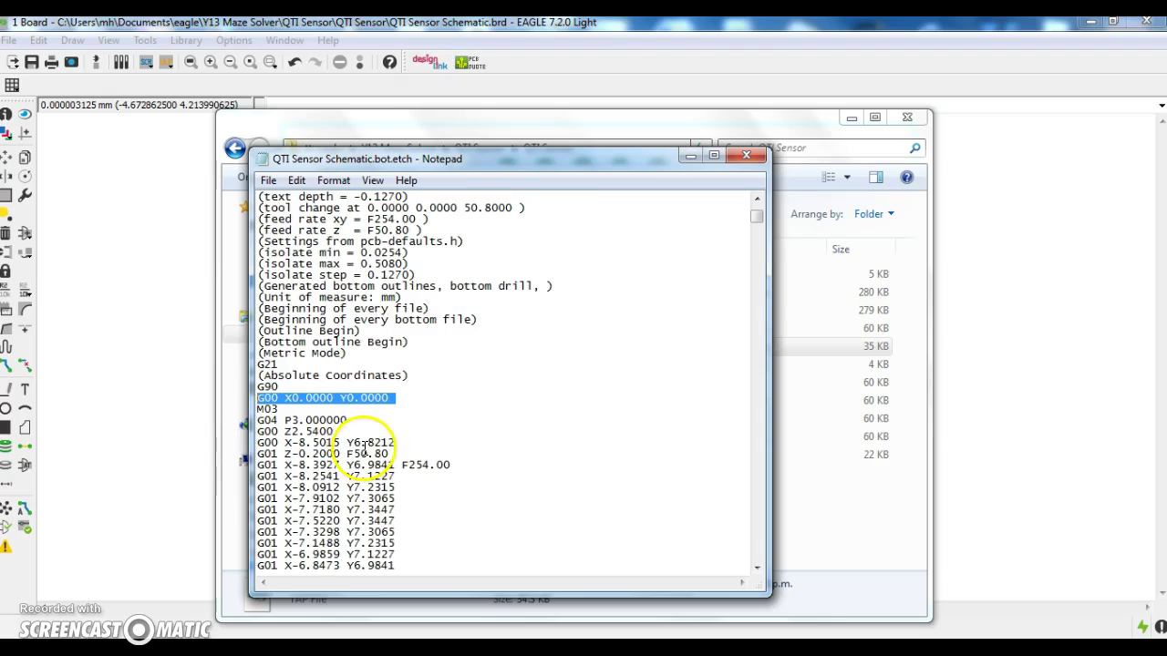
{"action": "left_click_drag", "start_coordinate": [337, 431], "coordinate": [268, 437]}
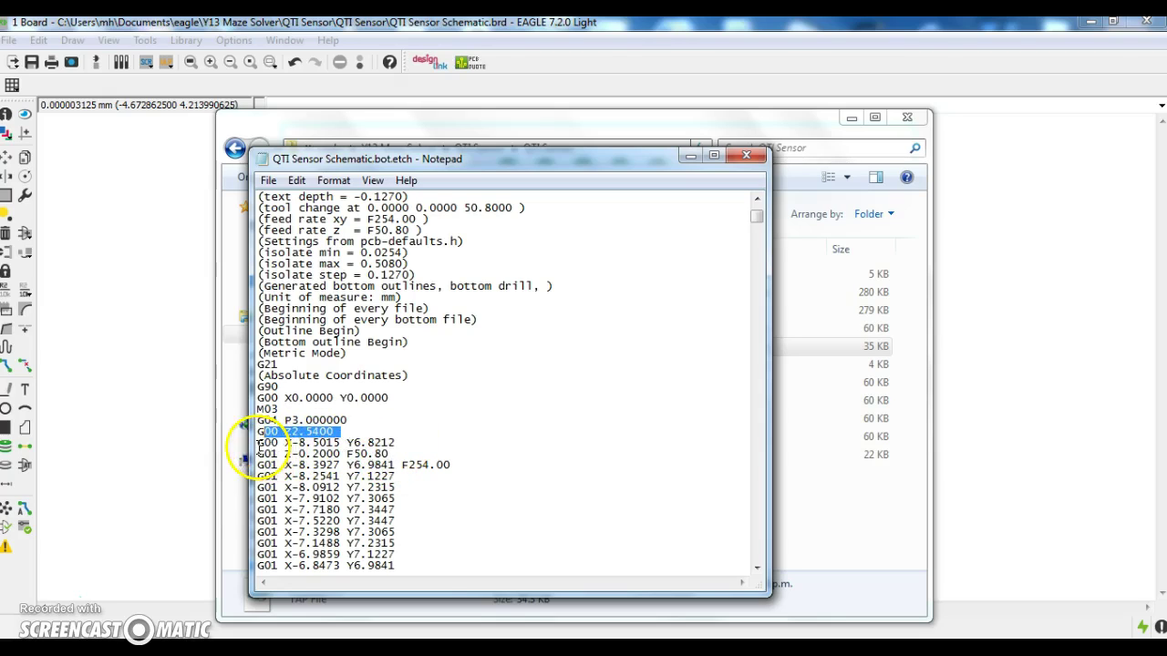
{"action": "left_click_drag", "start_coordinate": [258, 443], "coordinate": [405, 449]}
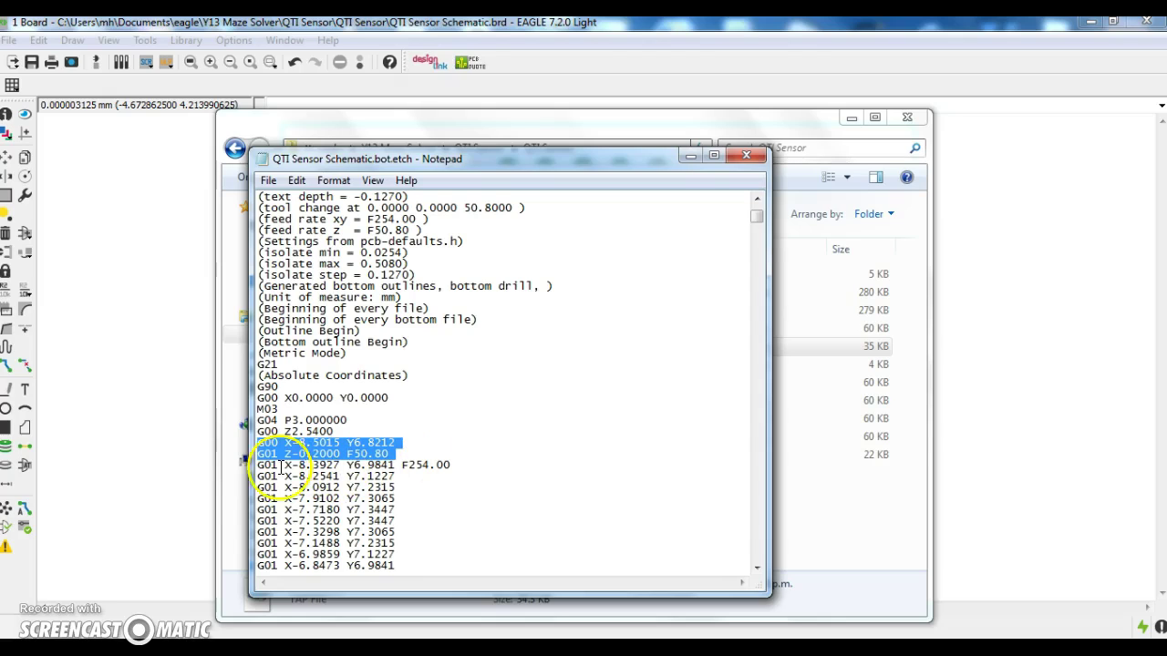
{"action": "left_click", "coordinate": [256, 466]}
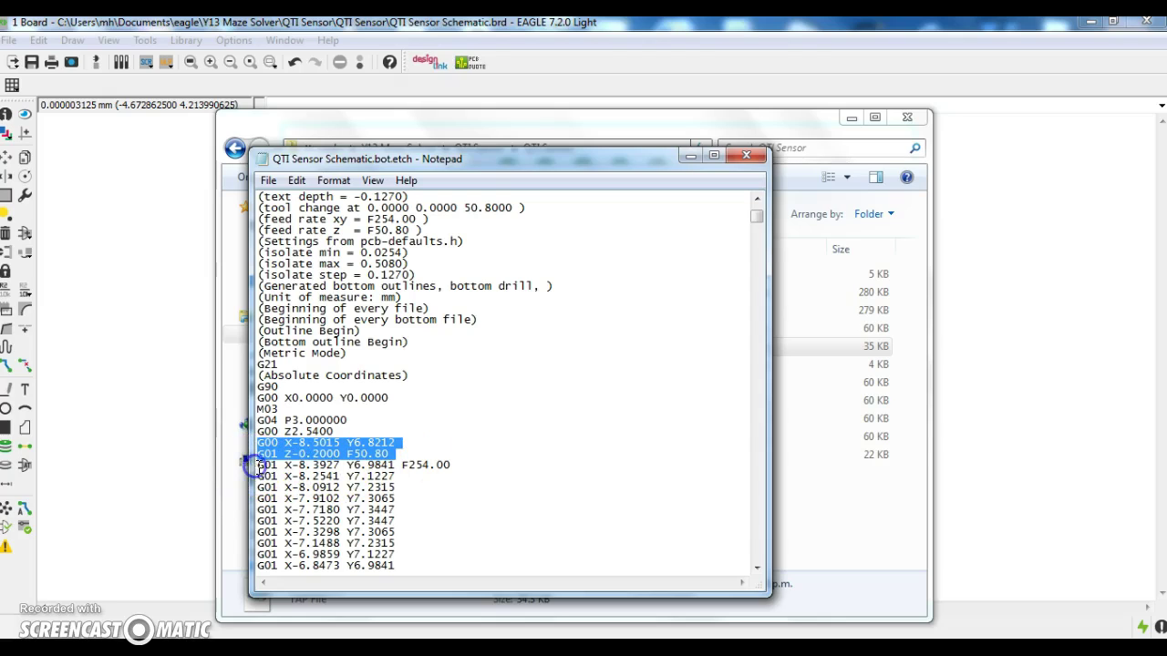
{"action": "left_click_drag", "start_coordinate": [257, 466], "coordinate": [410, 464]}
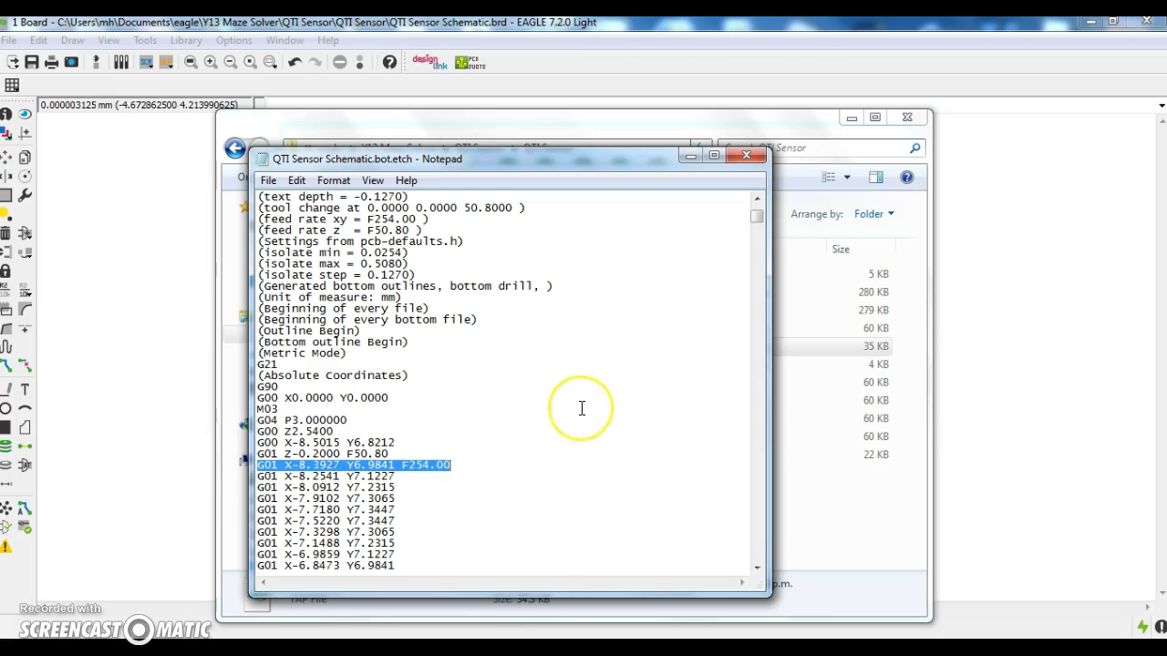
Scroll through the etch file's G01 cutting moves, highlighting the G01 X-18.5527 F254.00 line
{"action": "scroll", "coordinate": [581, 409], "scroll_direction": "down", "scroll_amount": 11}
{"action": "scroll", "coordinate": [581, 408], "scroll_direction": "down", "scroll_amount": 13}
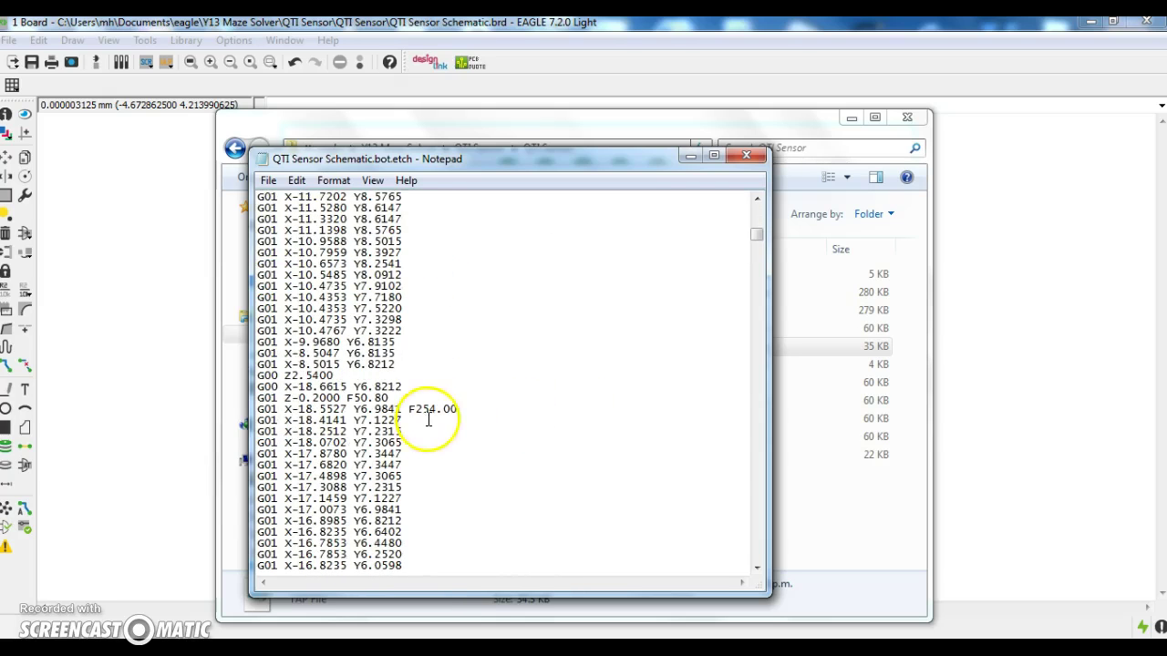
{"action": "left_click", "coordinate": [480, 405]}
{"action": "left_click_drag", "start_coordinate": [480, 406], "coordinate": [406, 399]}
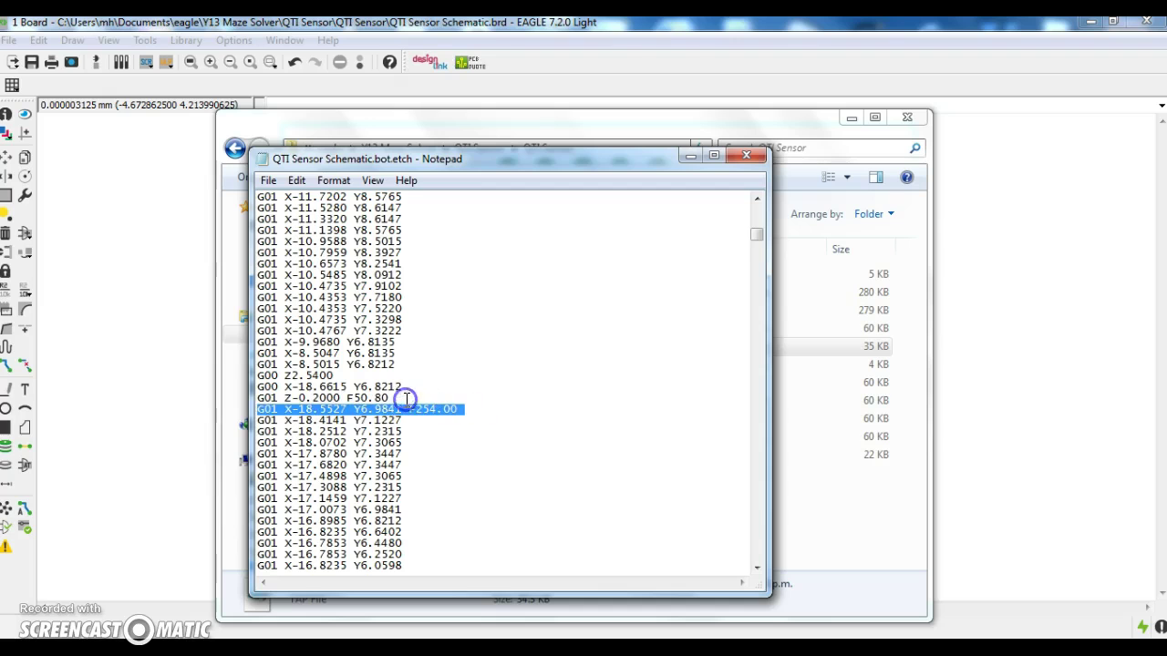
{"action": "scroll", "coordinate": [473, 393], "scroll_direction": "down", "scroll_amount": 20}
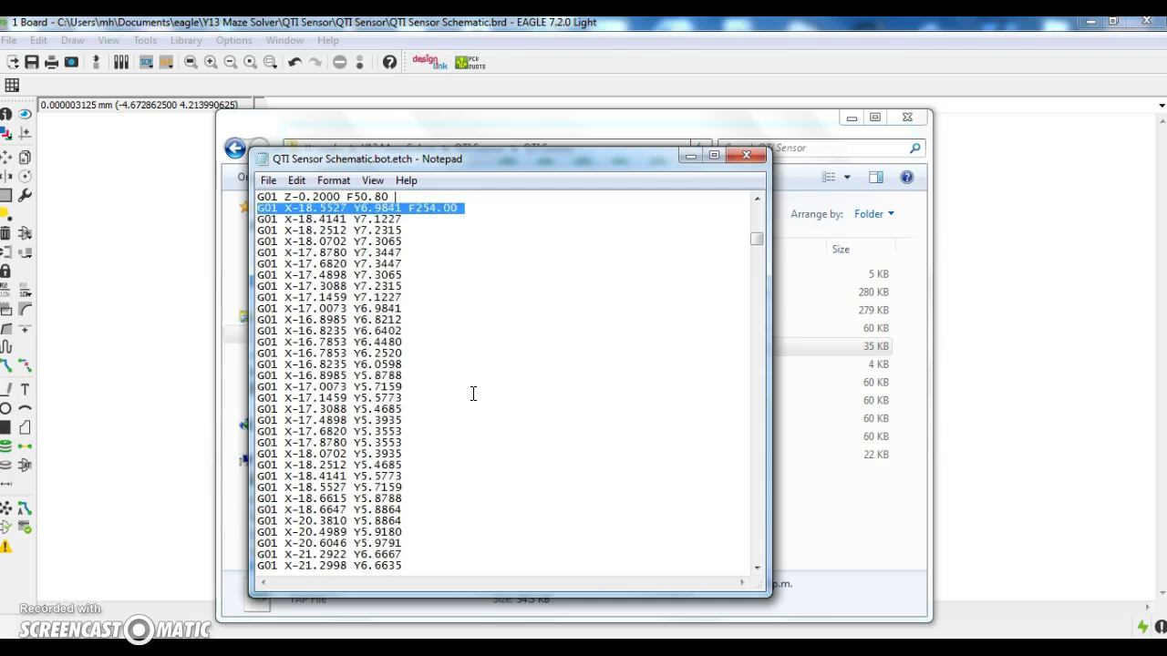
{"action": "left_click", "coordinate": [473, 384]}
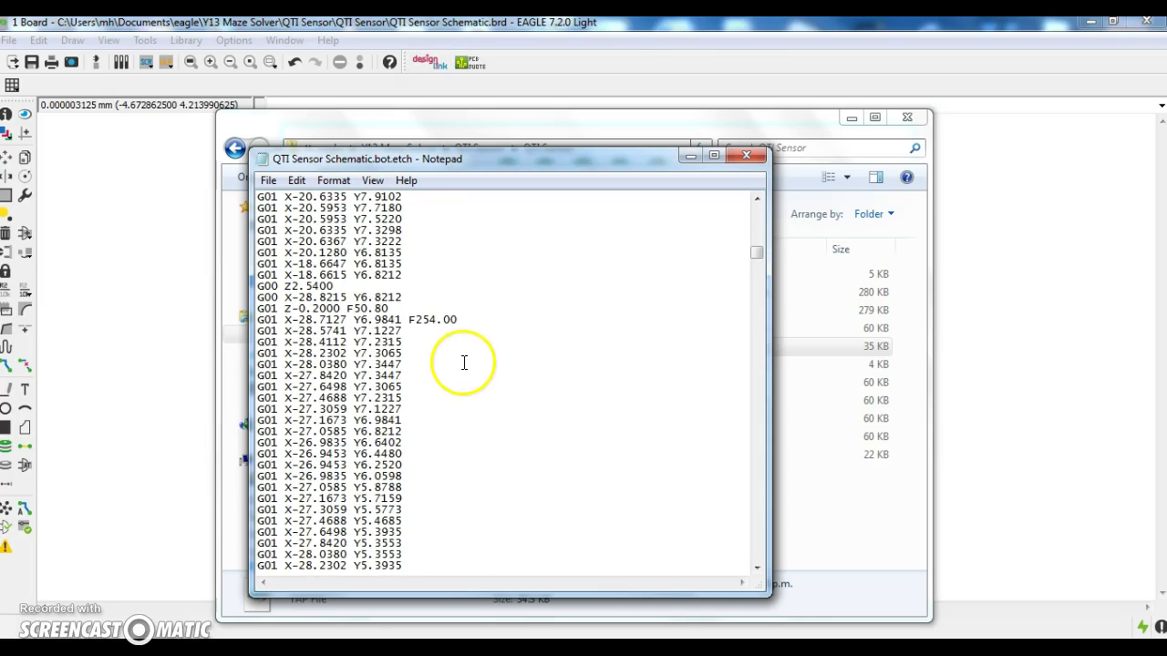
{"action": "scroll", "coordinate": [469, 369], "scroll_direction": "down", "scroll_amount": 15}
{"action": "scroll", "coordinate": [467, 346], "scroll_direction": "down", "scroll_amount": 1}
{"action": "left_click_drag", "start_coordinate": [476, 422], "coordinate": [457, 431]}
{"action": "scroll", "coordinate": [541, 443], "scroll_direction": "down", "scroll_amount": 20}
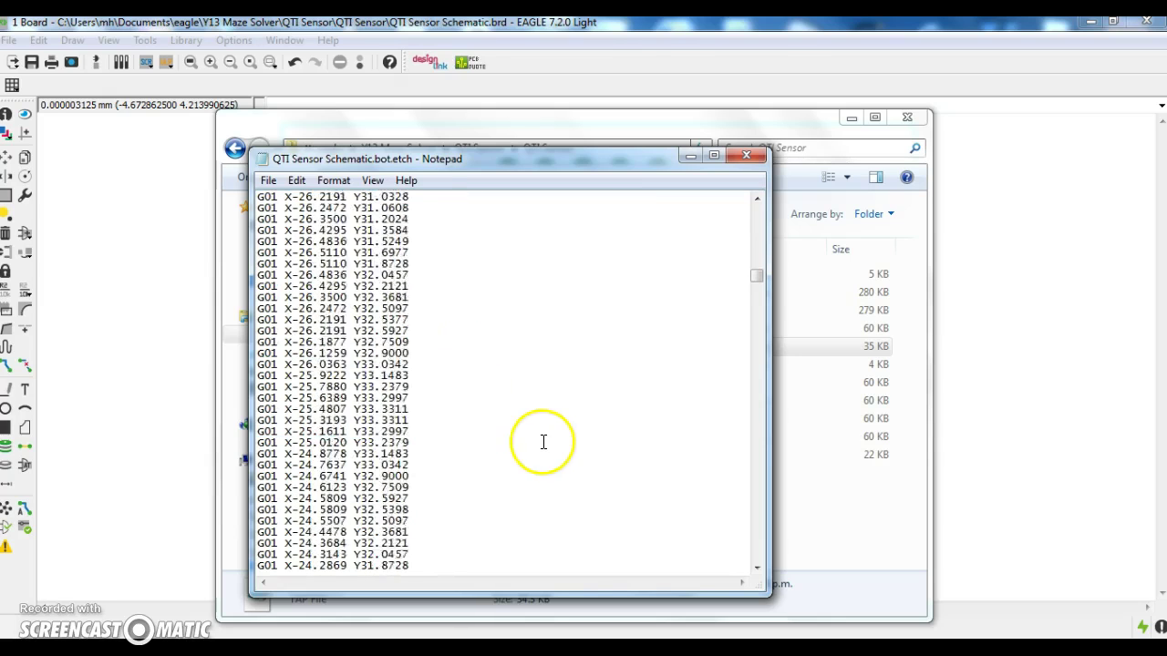
{"action": "scroll", "coordinate": [410, 418], "scroll_direction": "down", "scroll_amount": 4}
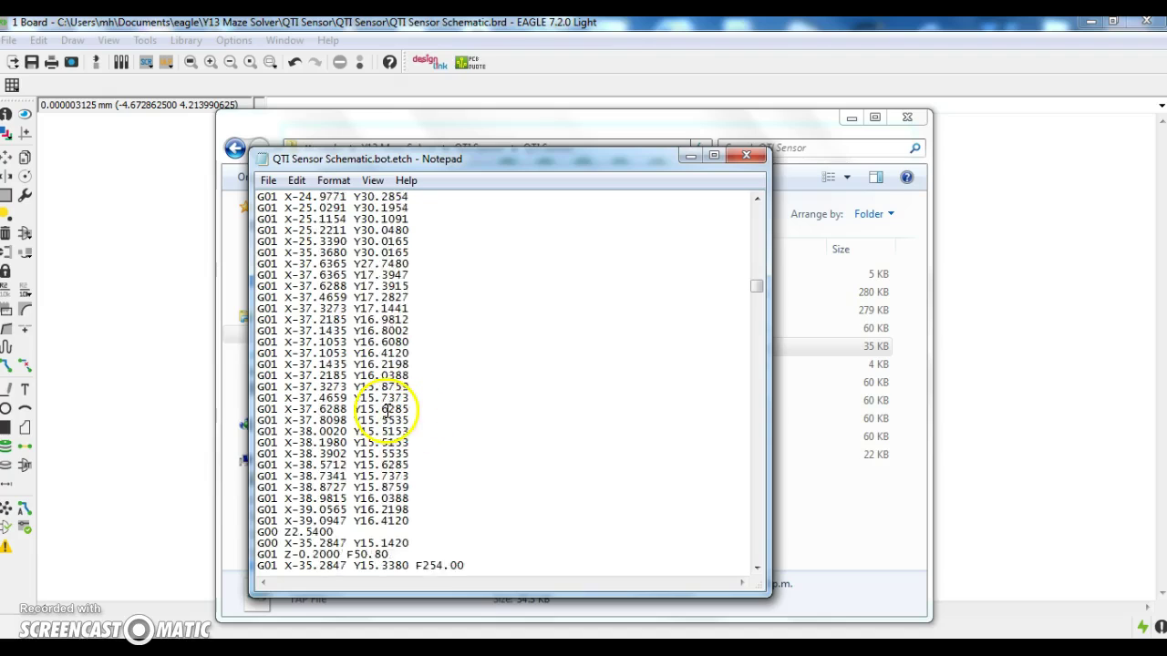
Close the Notepad etch file and bring EAGLE's QTI Sensor board layout back to the front
{"action": "left_click", "coordinate": [746, 158]}
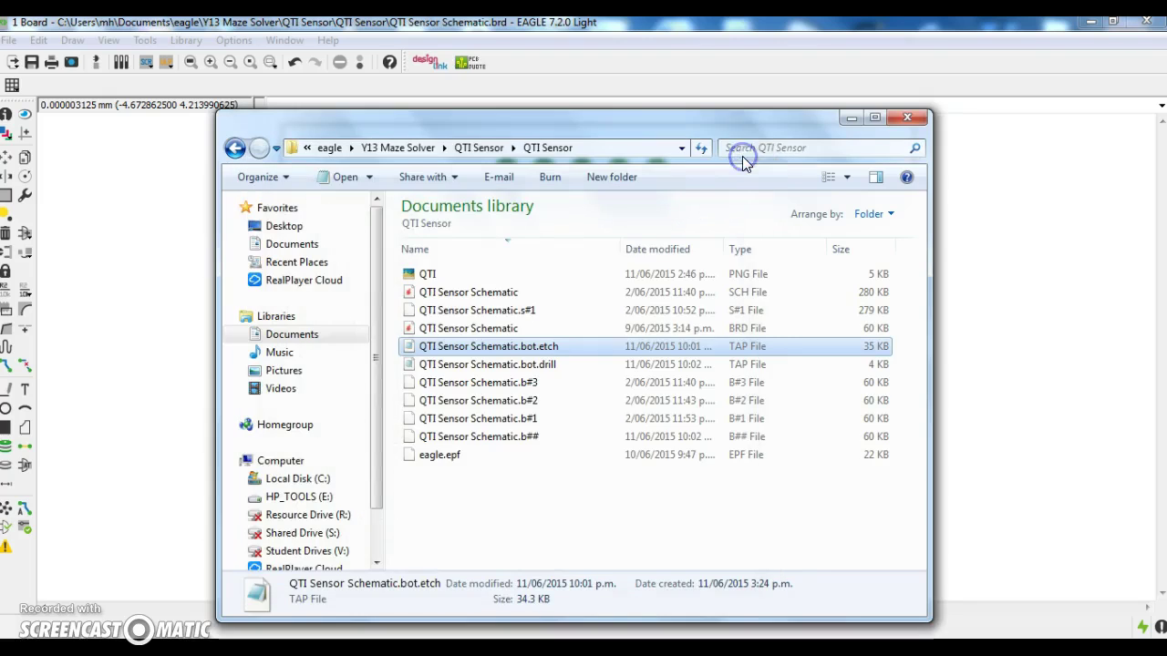
{"action": "left_click", "coordinate": [54, 615]}
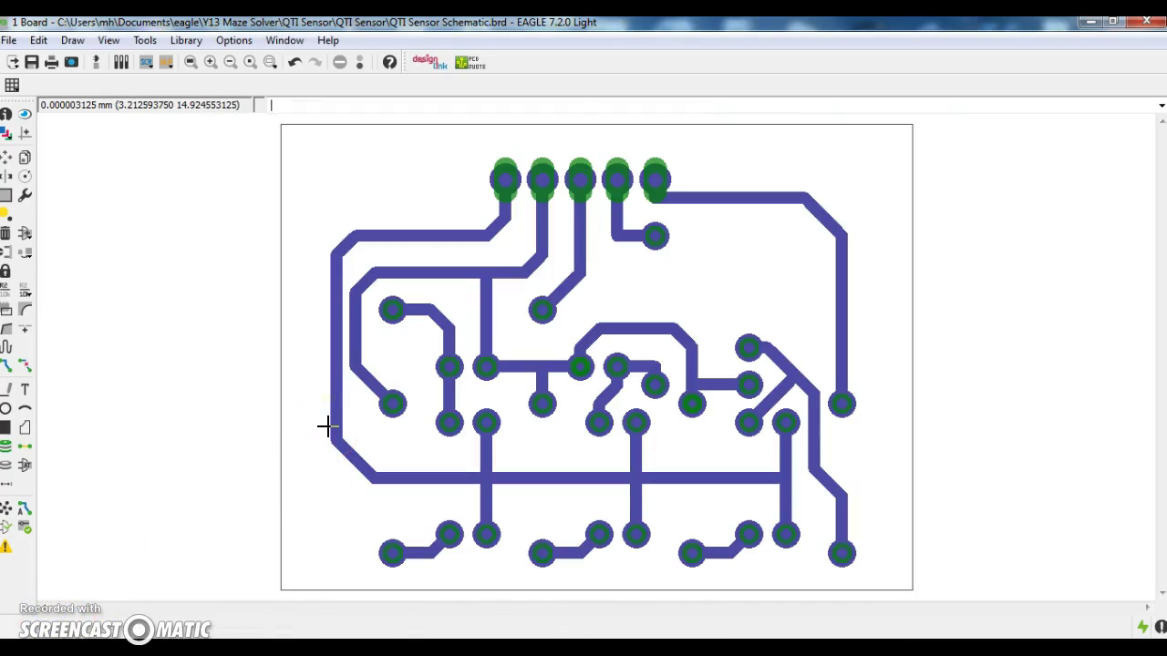